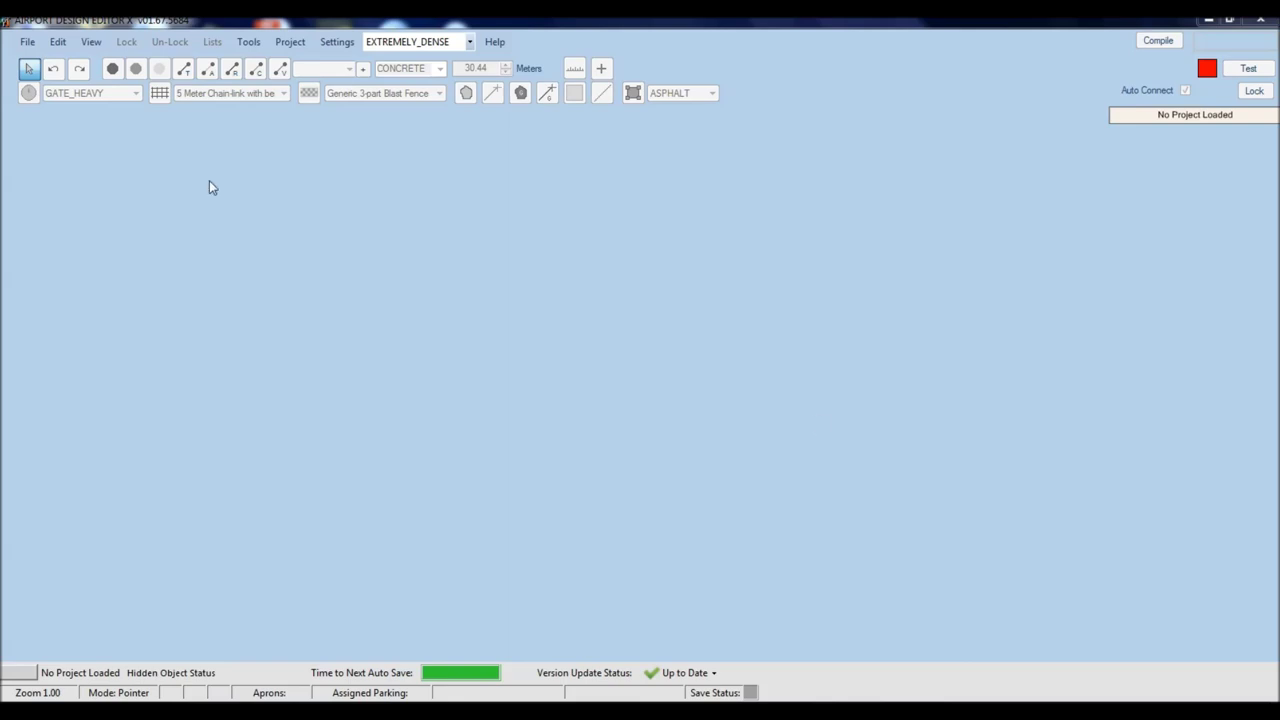
Step: Open the stock airport LFOB - Tille found by searching the ICAO code lfob
click(27, 44)
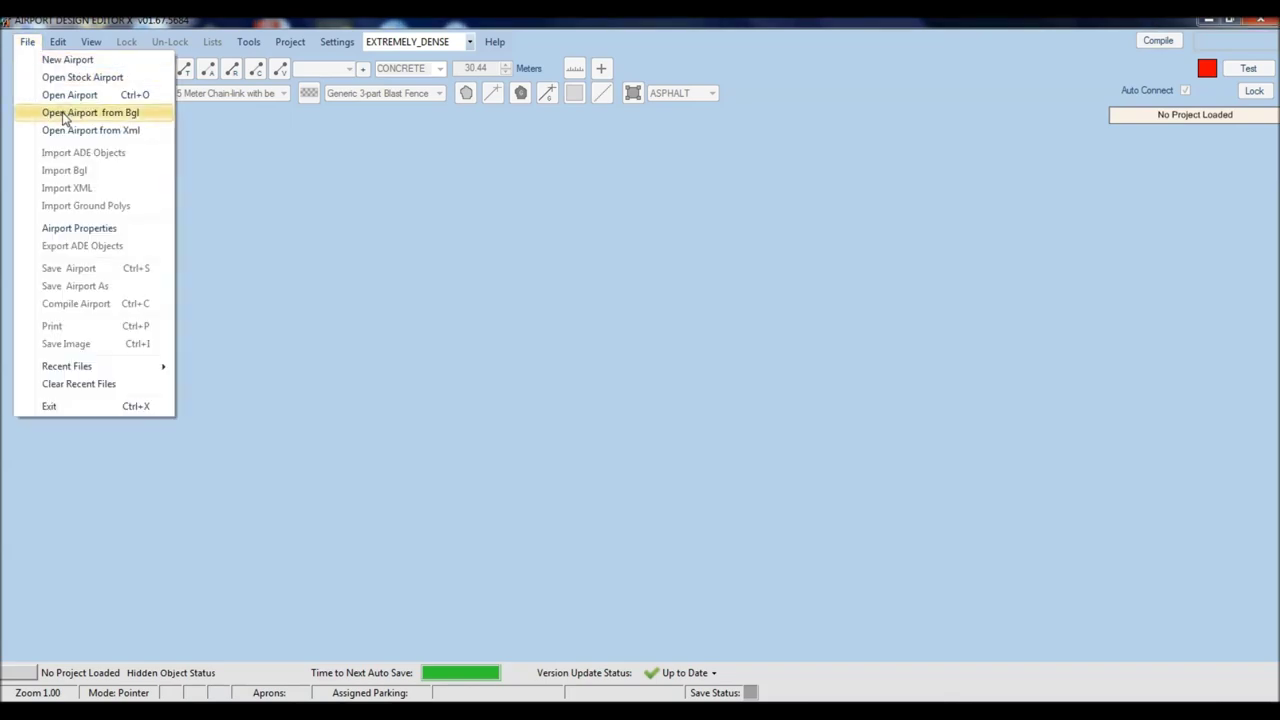
click(66, 78)
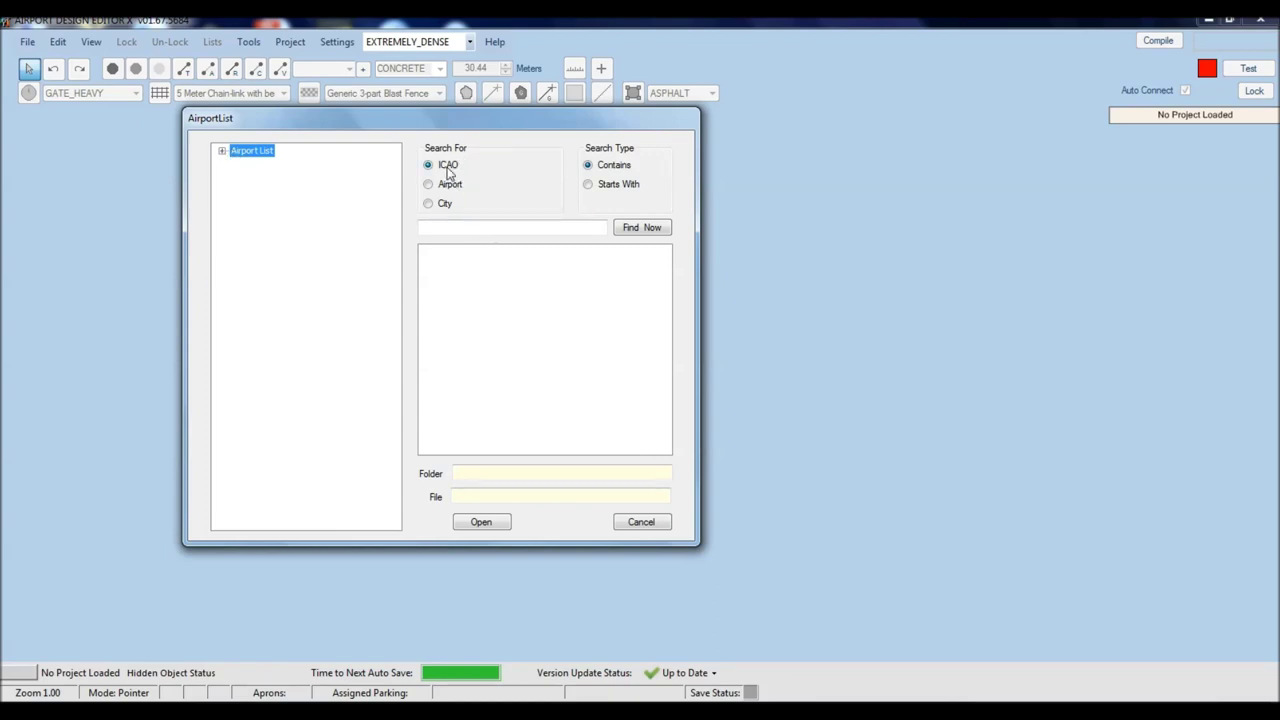
click(472, 229)
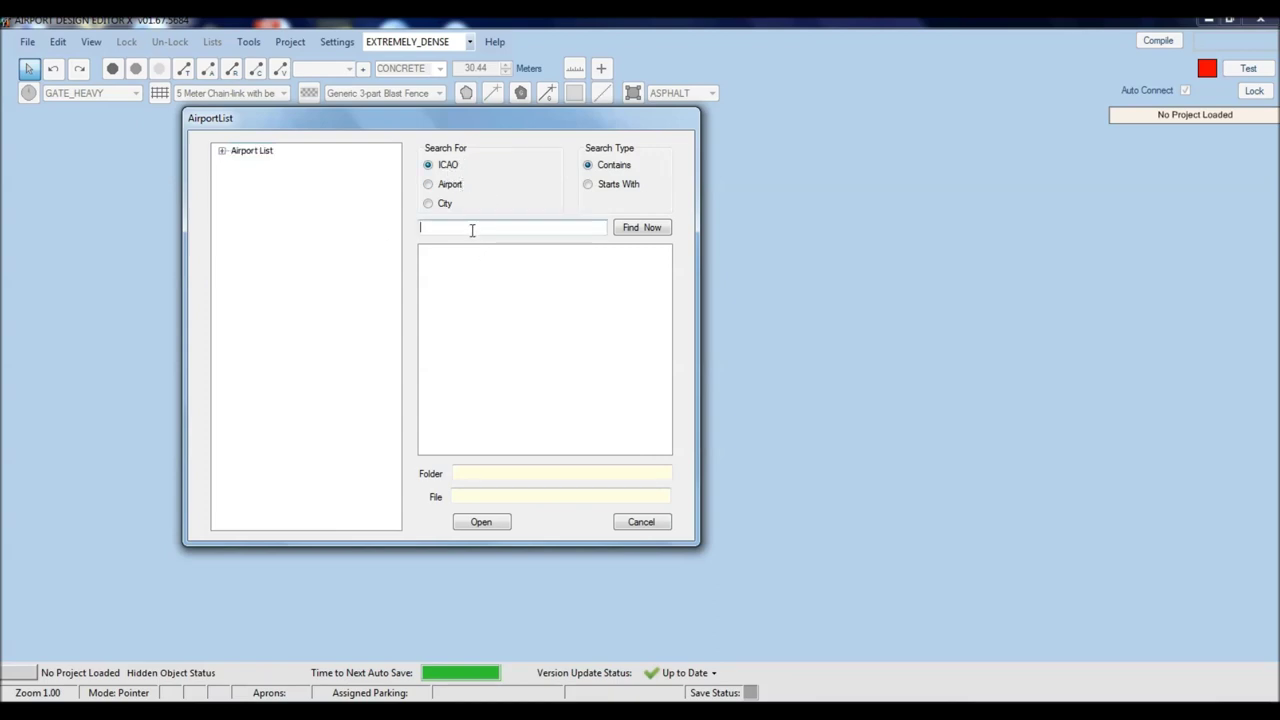
text(lfob)
click(651, 230)
click(432, 253)
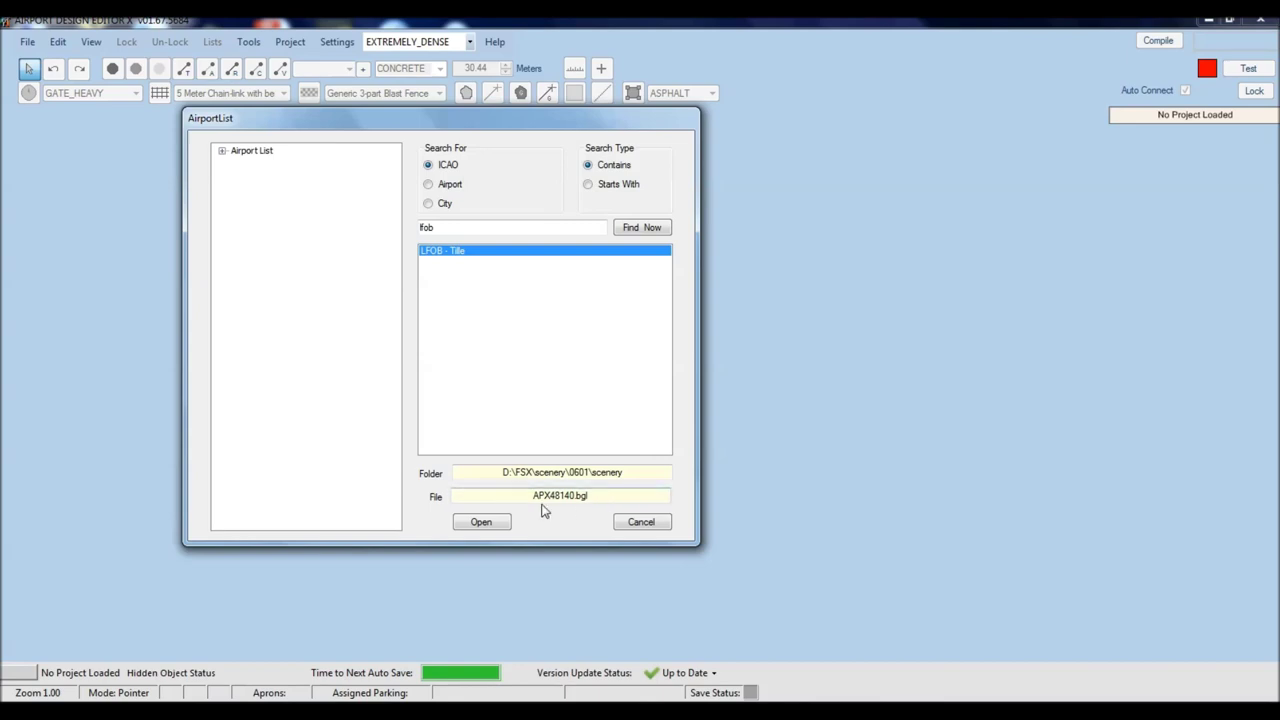
click(481, 522)
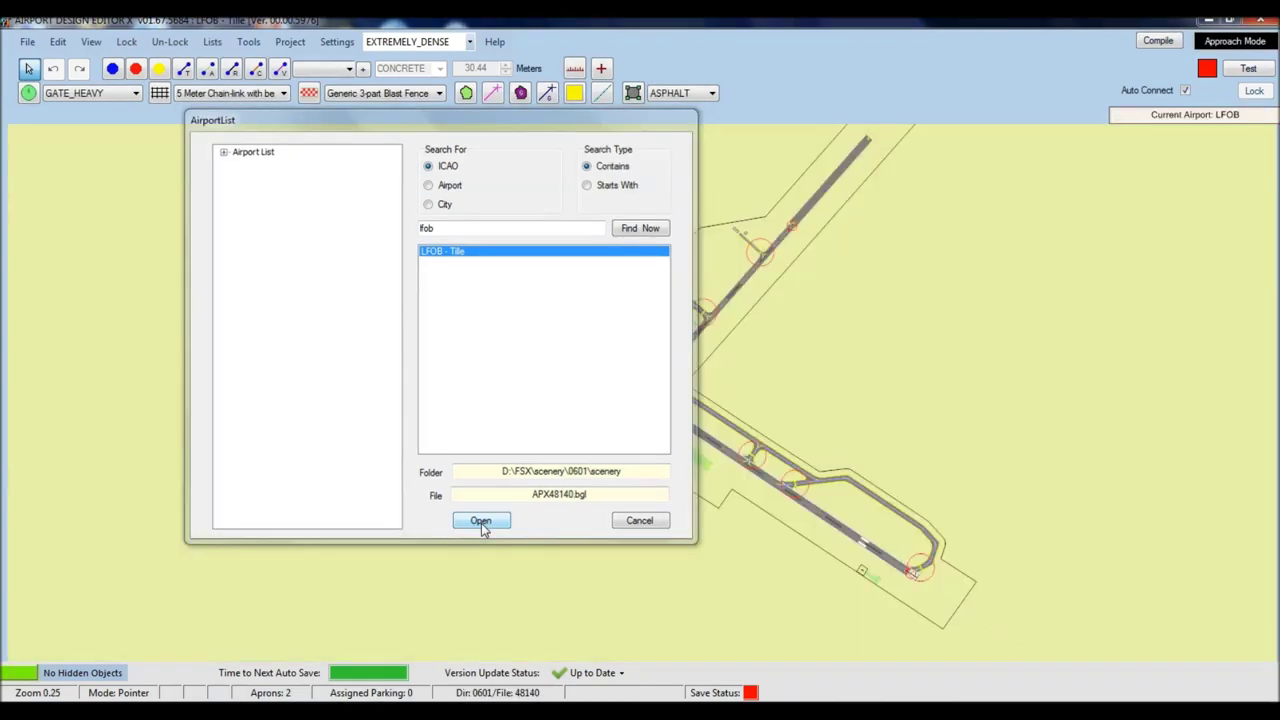
Step: Close the airport finder to view the loaded LFOB – Tille layout
click(481, 522)
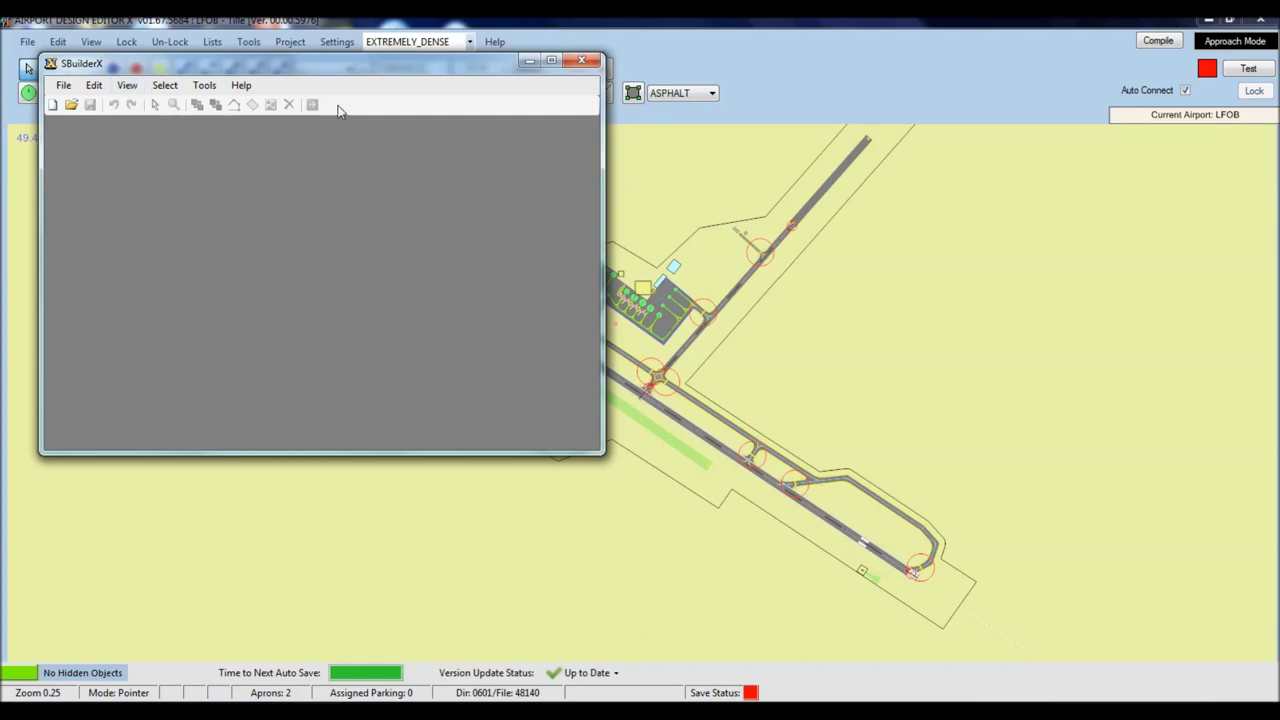
Step: Start a new SBuilderX project named lfob, then restore the window to its smaller size
click(551, 60)
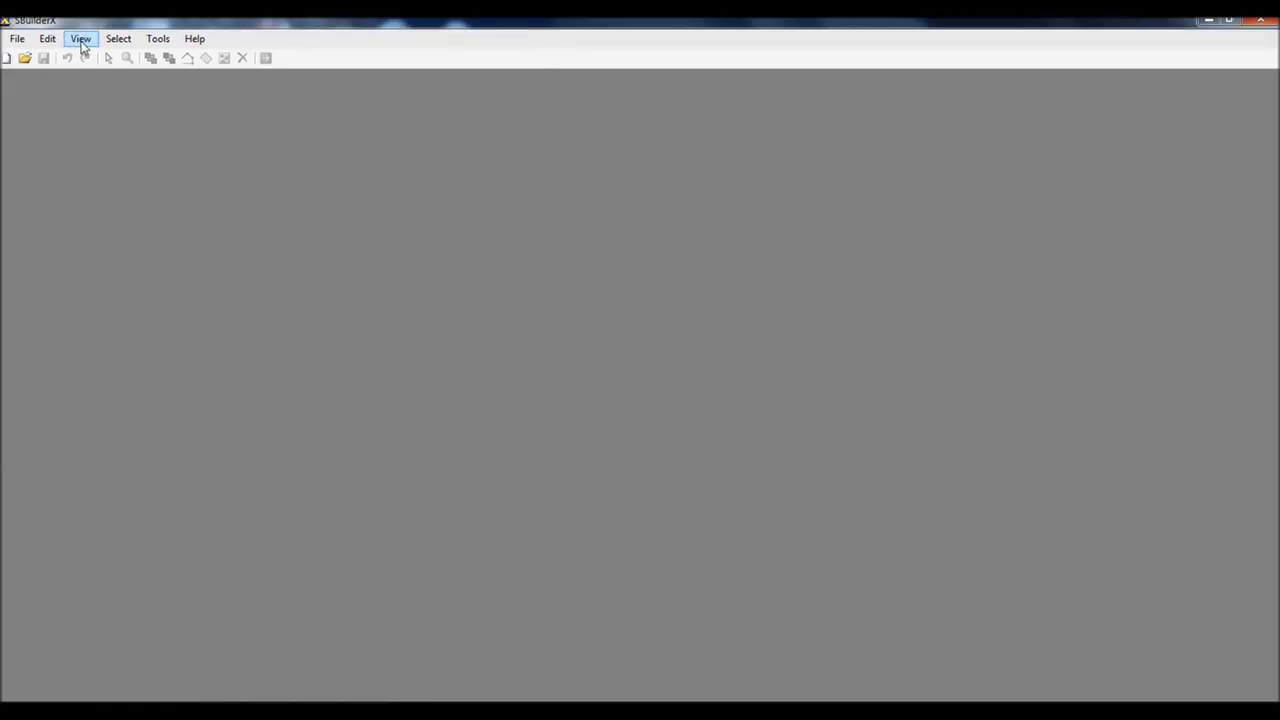
click(17, 38)
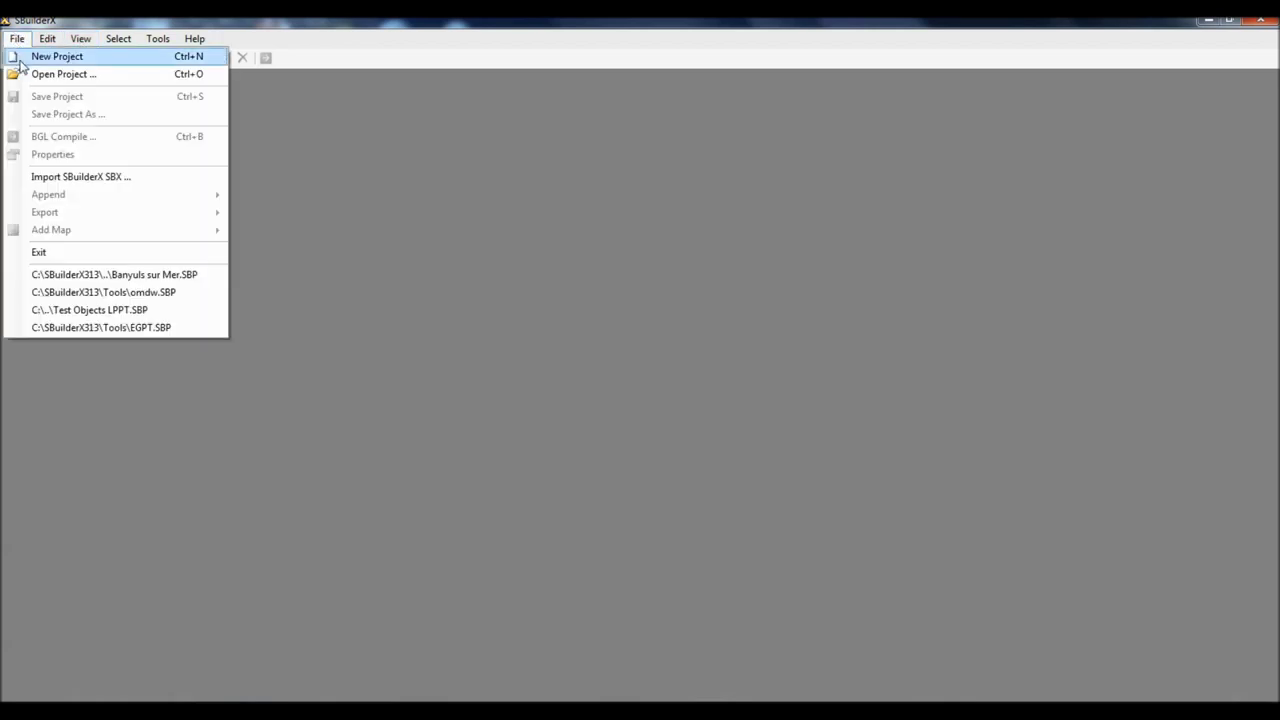
click(45, 56)
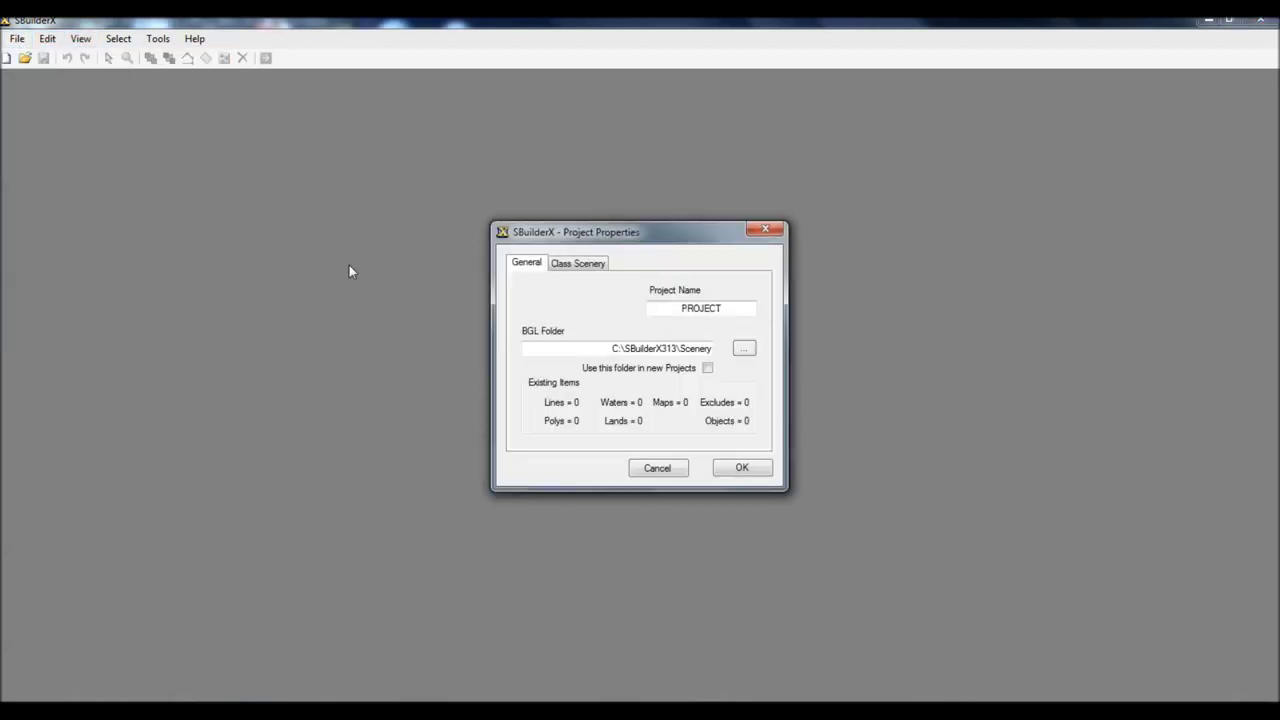
click(728, 310)
key(BackSpace)
key(BackSpace)
key(BackSpace)
key(BackSpace)
key(BackSpace)
key(BackSpace)
key(BackSpace)
text(lfob)
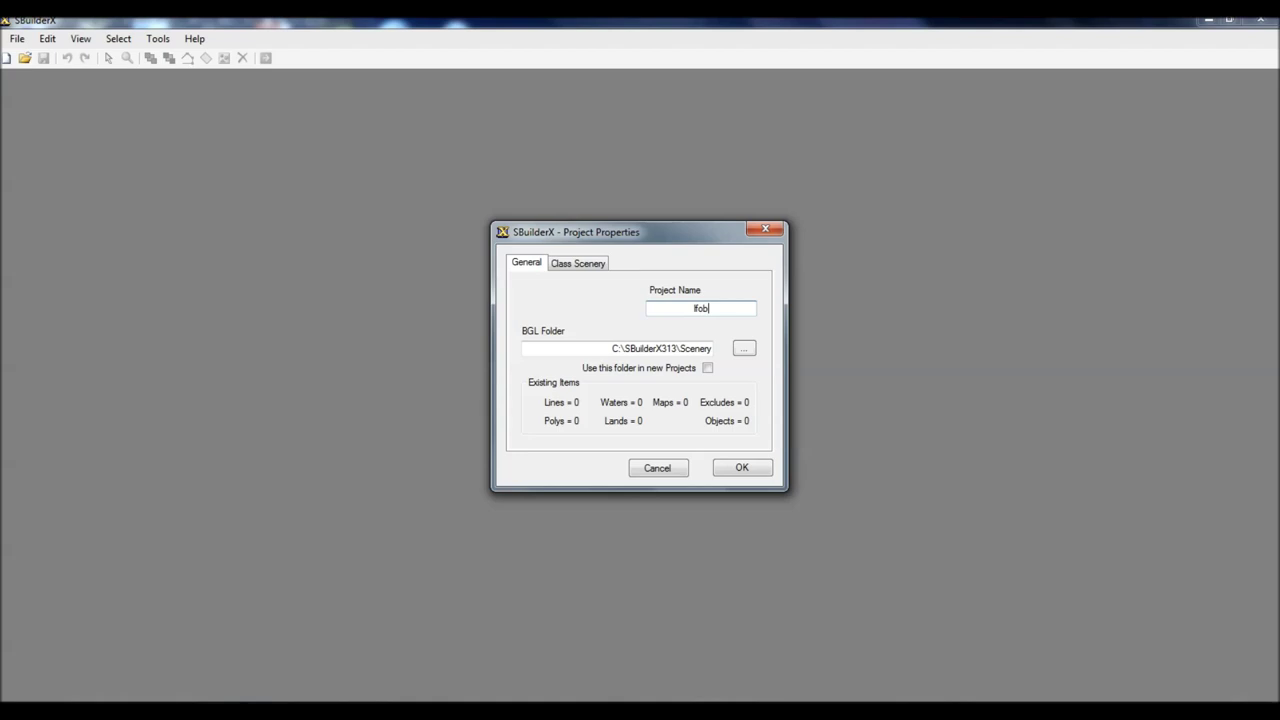
click(740, 470)
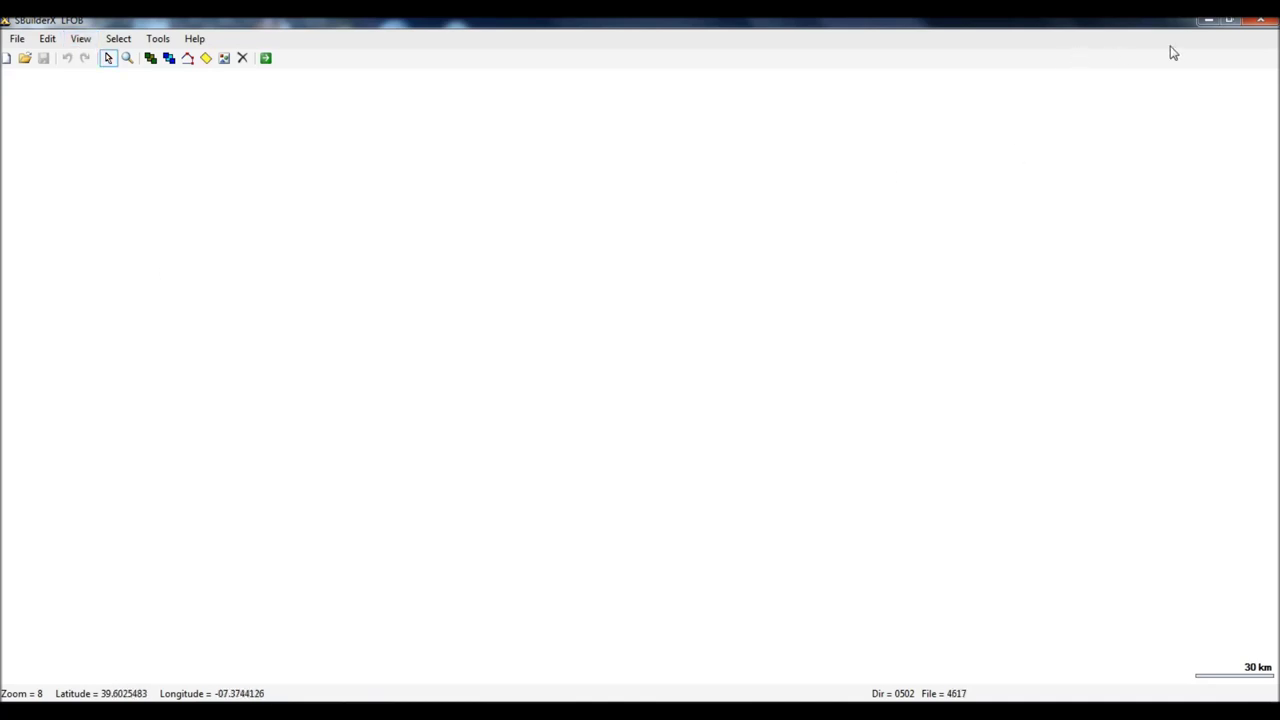
click(1231, 22)
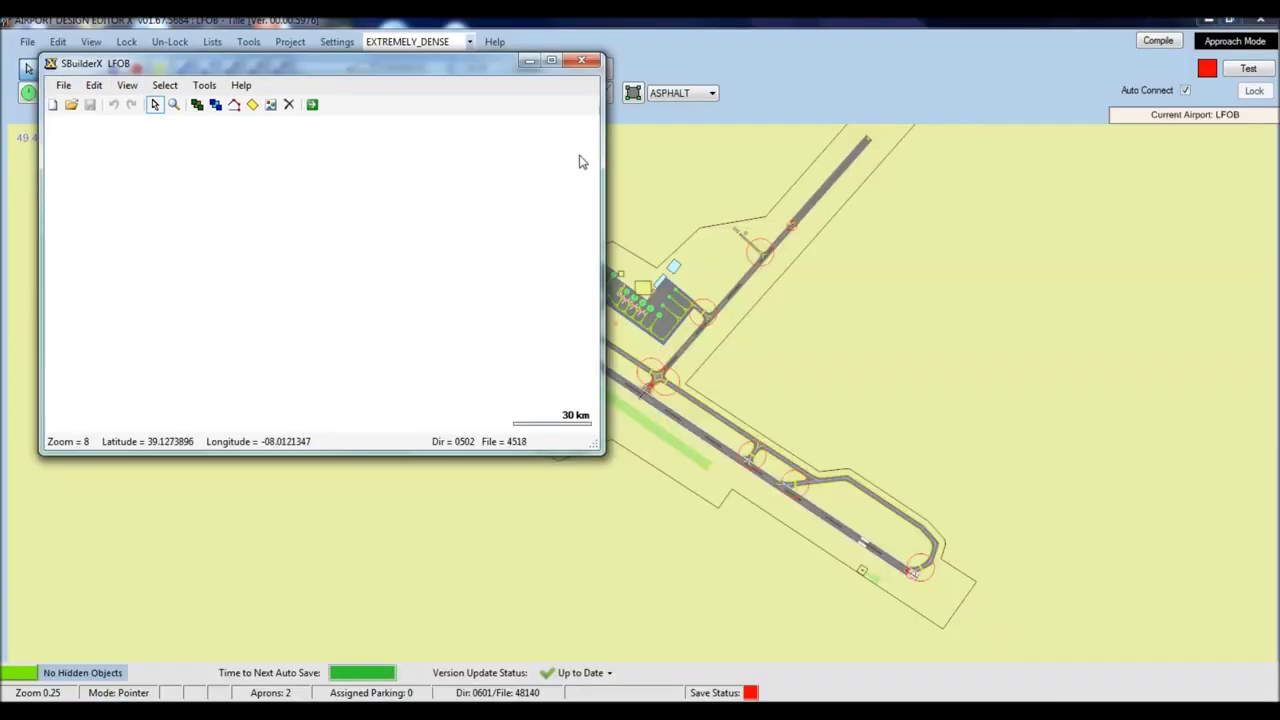
Step: Jump the SBuilderX map to latitude 49.45, longitude 2.08
drag(457, 65, 719, 128)
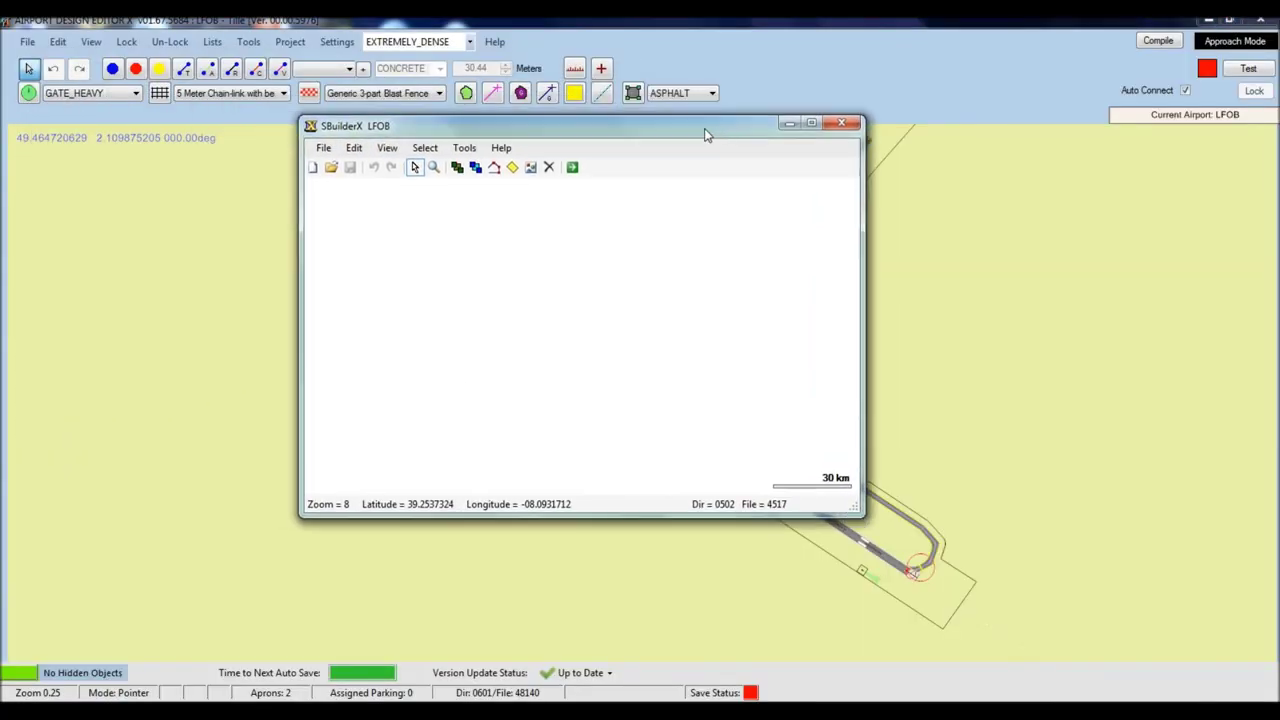
click(386, 149)
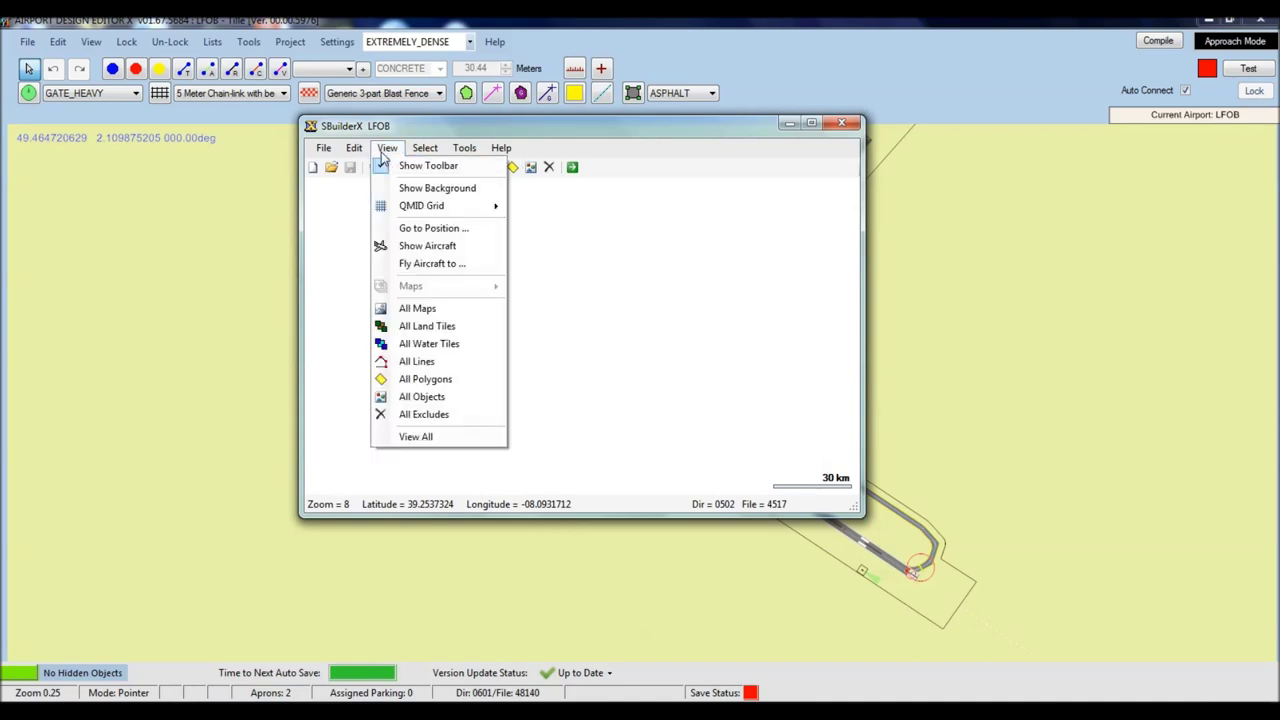
click(418, 230)
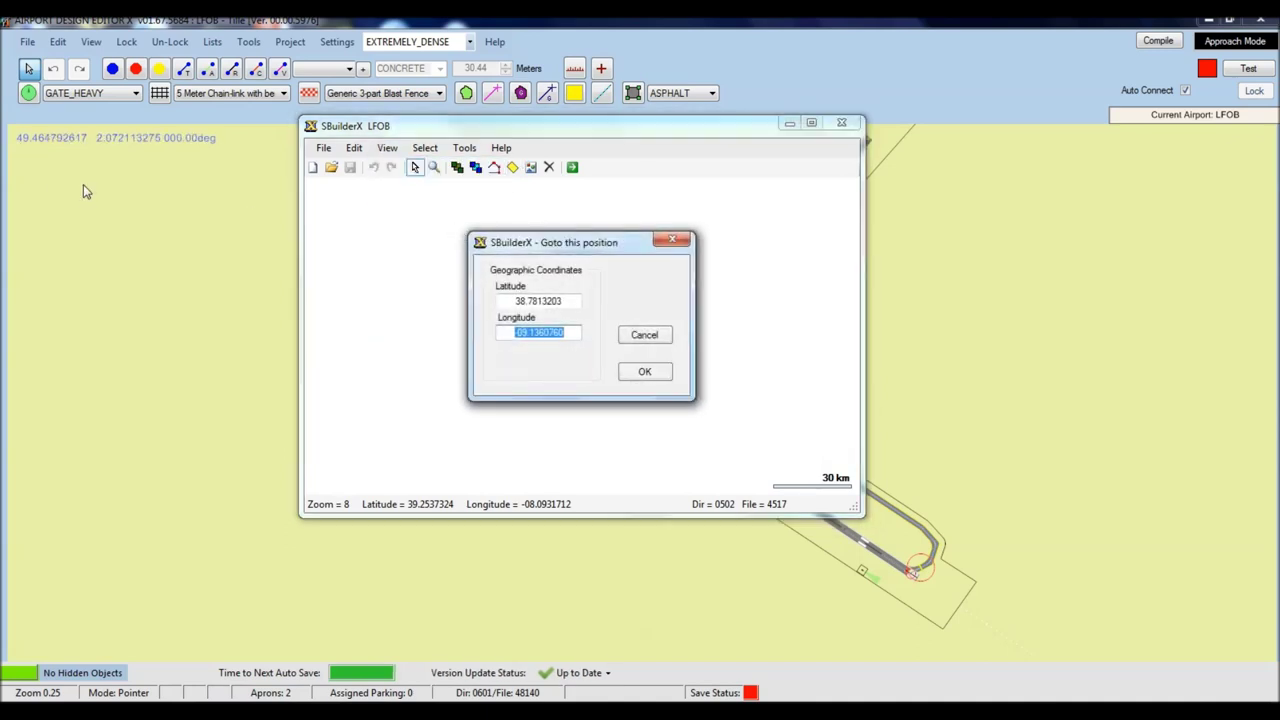
drag(568, 301, 506, 303)
text(4)
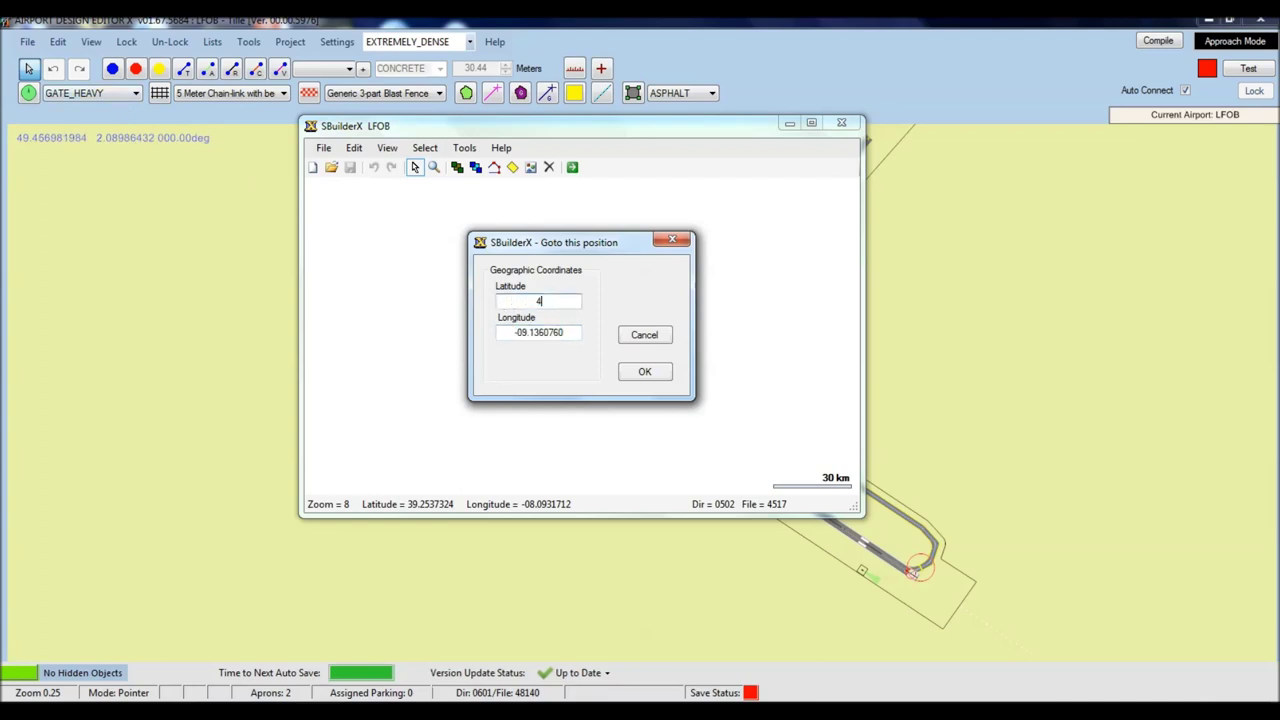
text(9.45)
drag(571, 332, 511, 332)
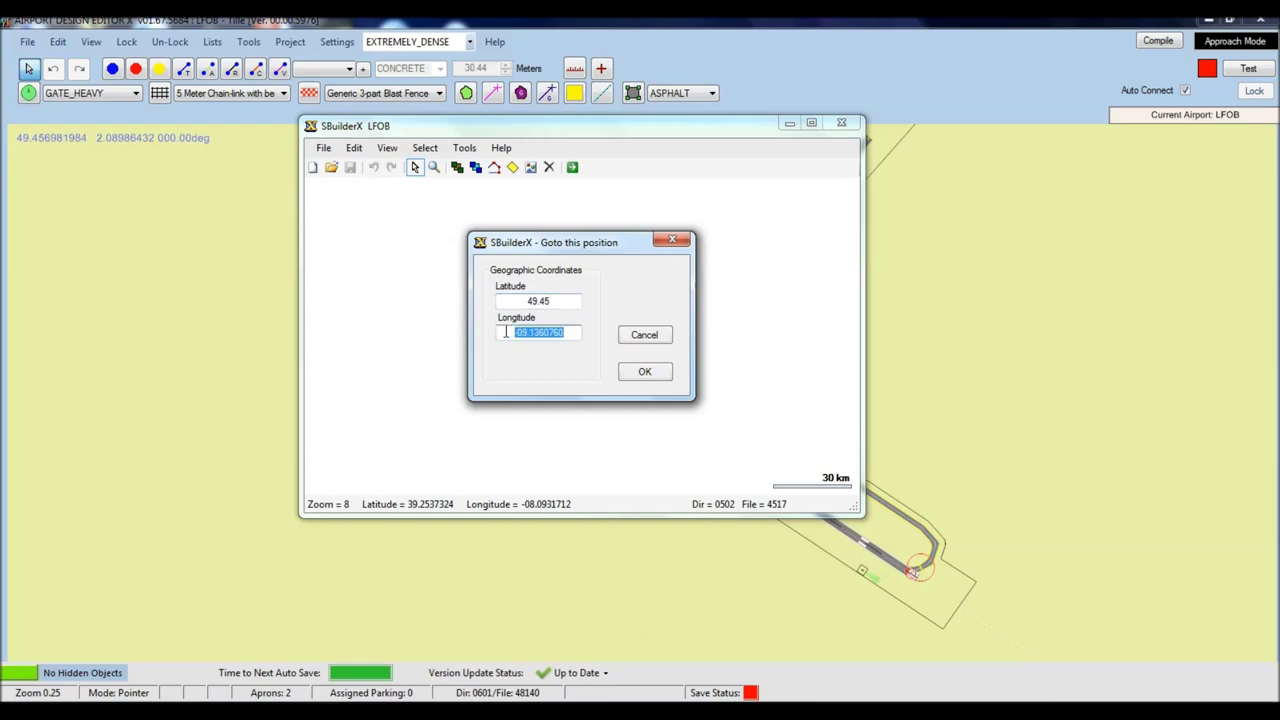
text(2.08)
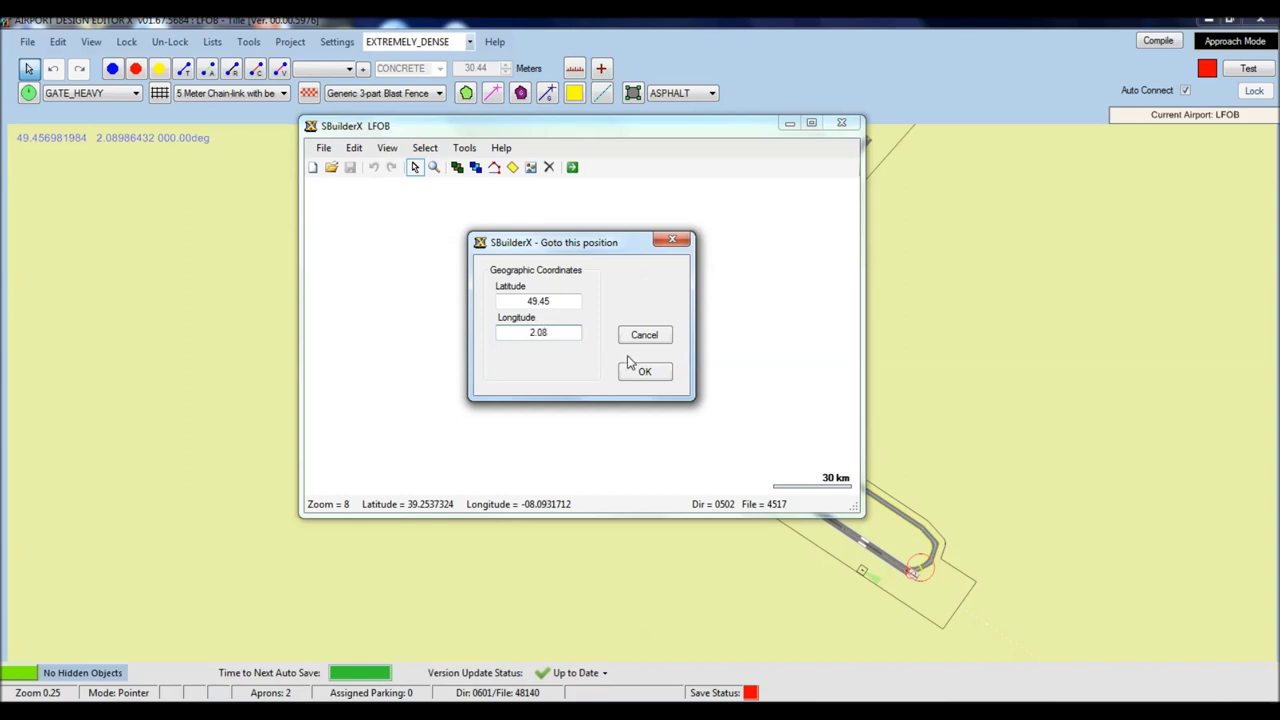
click(644, 371)
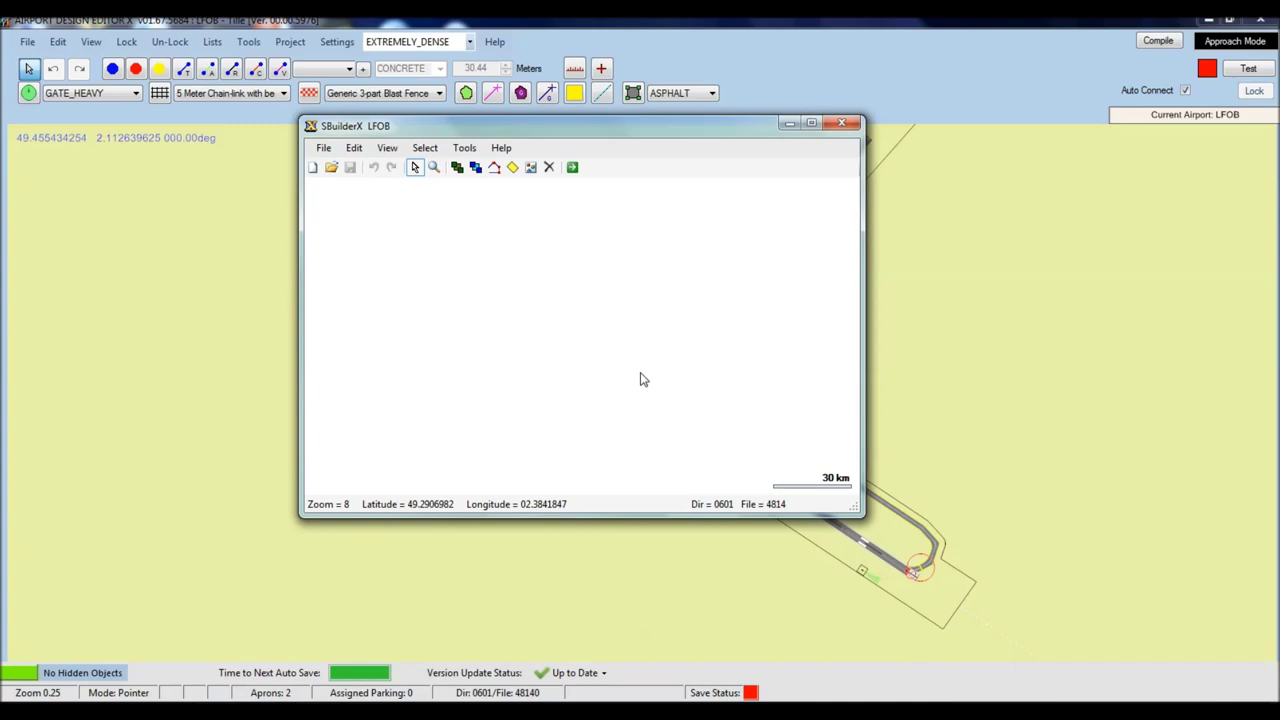
Step: Show the satellite background imagery and maximize the SBuilderX window
click(387, 148)
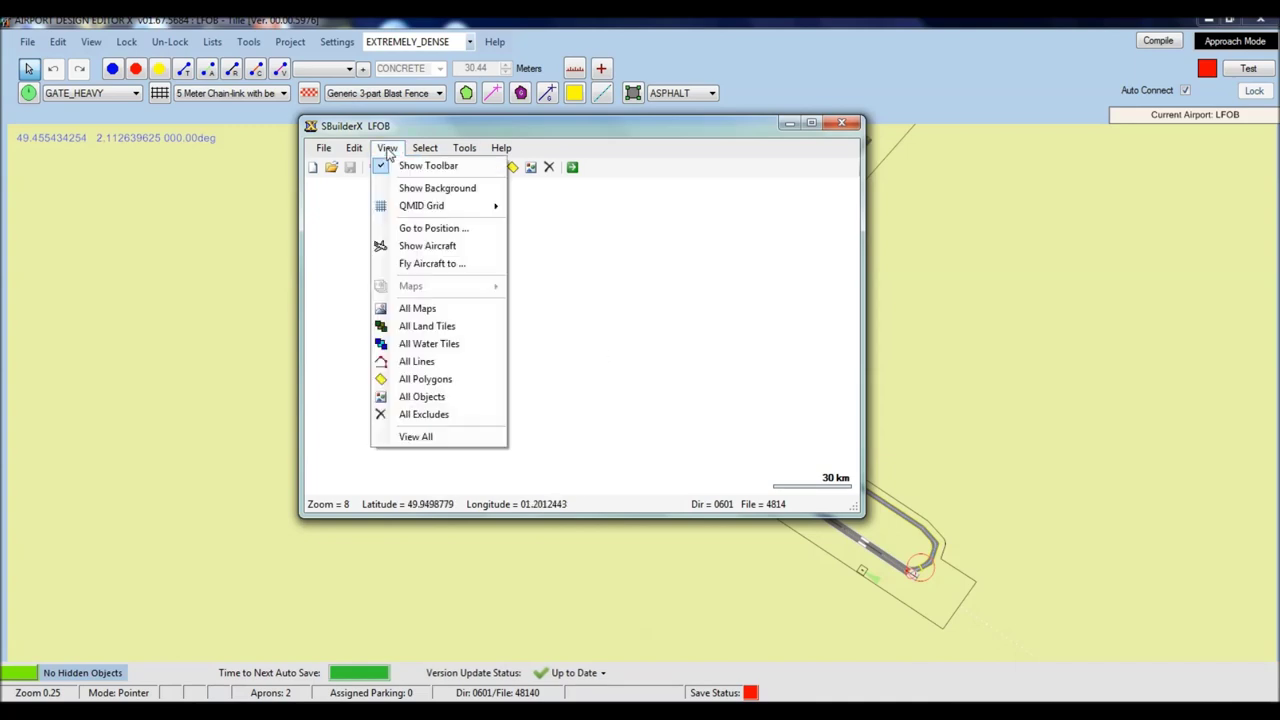
click(412, 190)
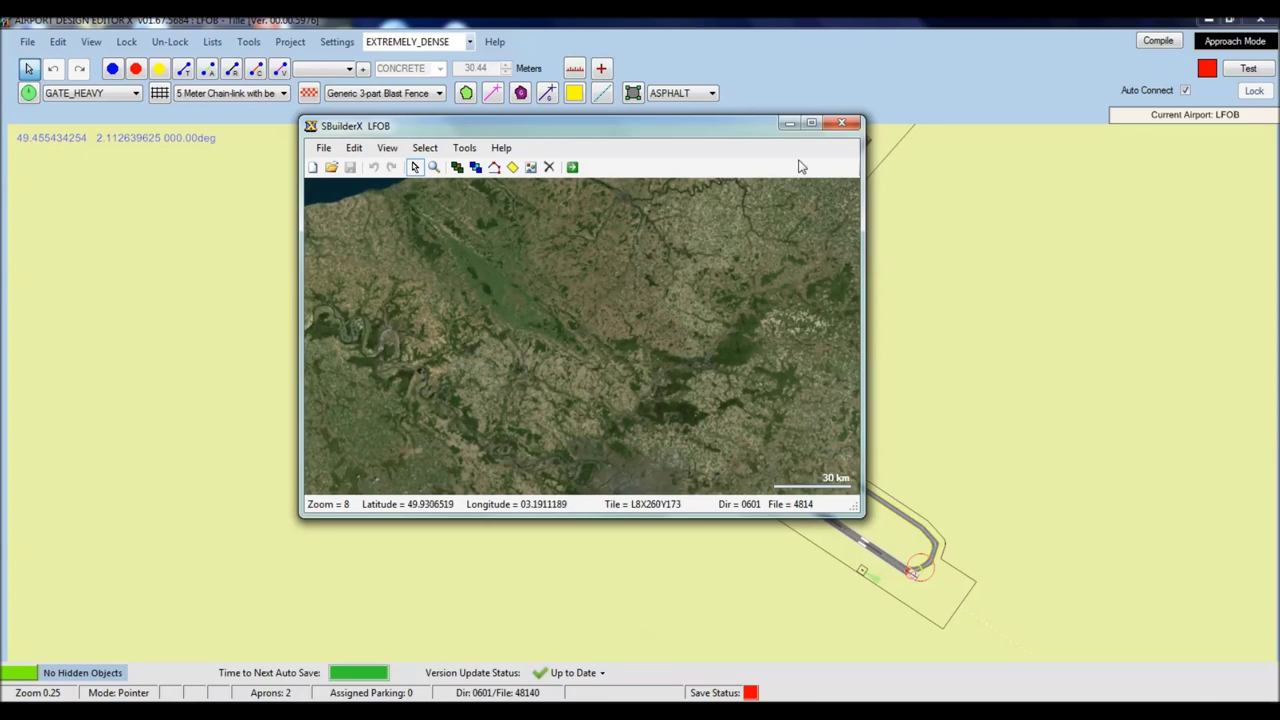
click(813, 124)
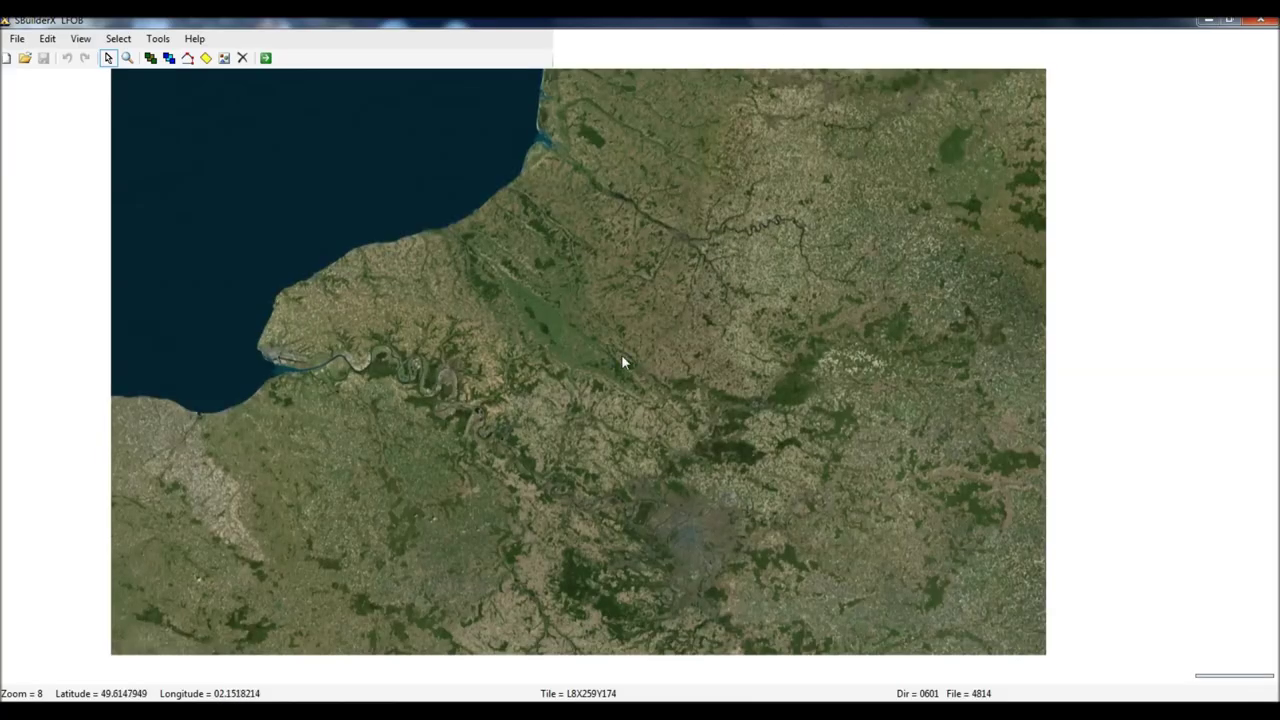
scroll(614, 401, up, 2)
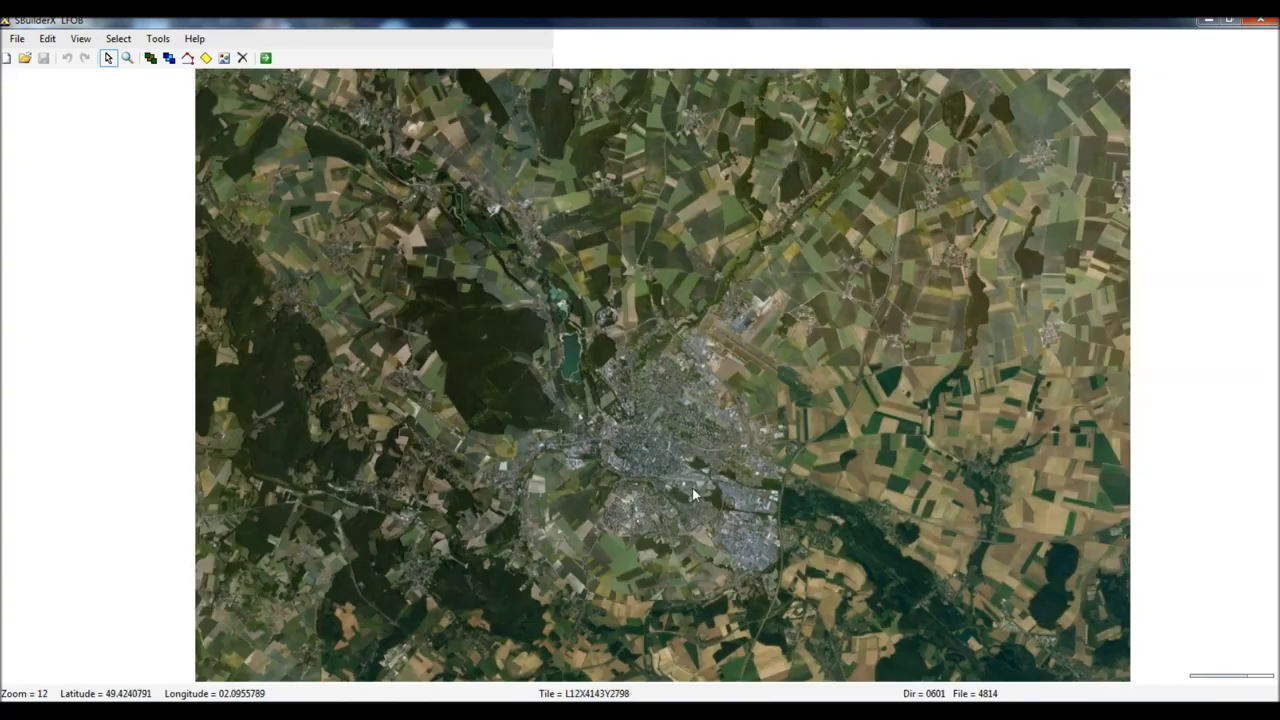
Step: Centre the map on the airport and zoom in on the airfield
right_click(745, 323)
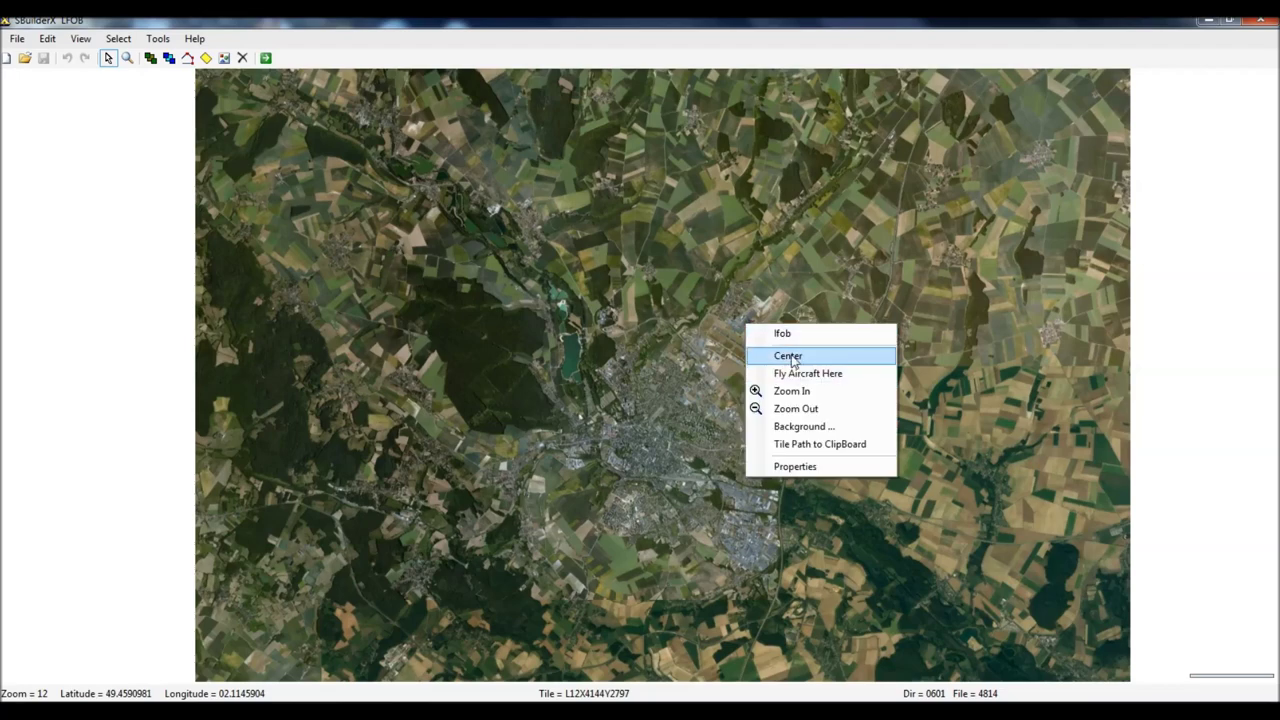
click(788, 355)
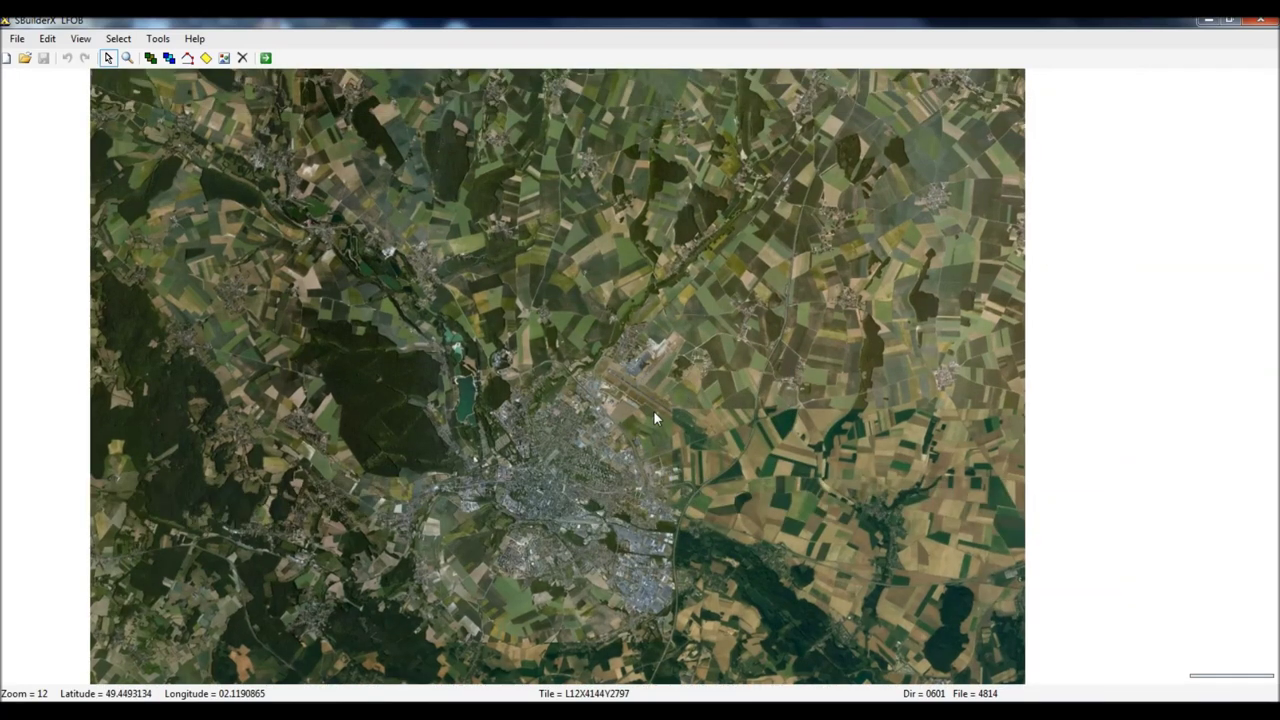
scroll(653, 410, up, 1)
scroll(654, 412, up, 3)
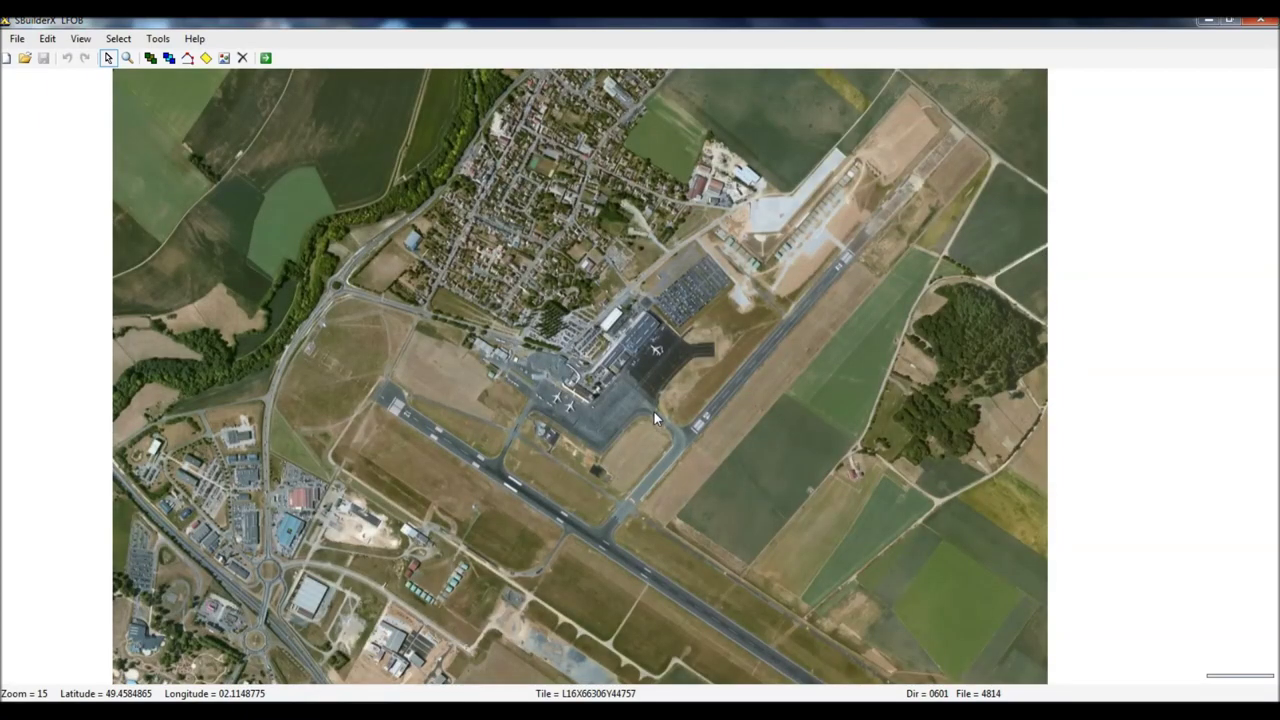
scroll(653, 410, down, 1)
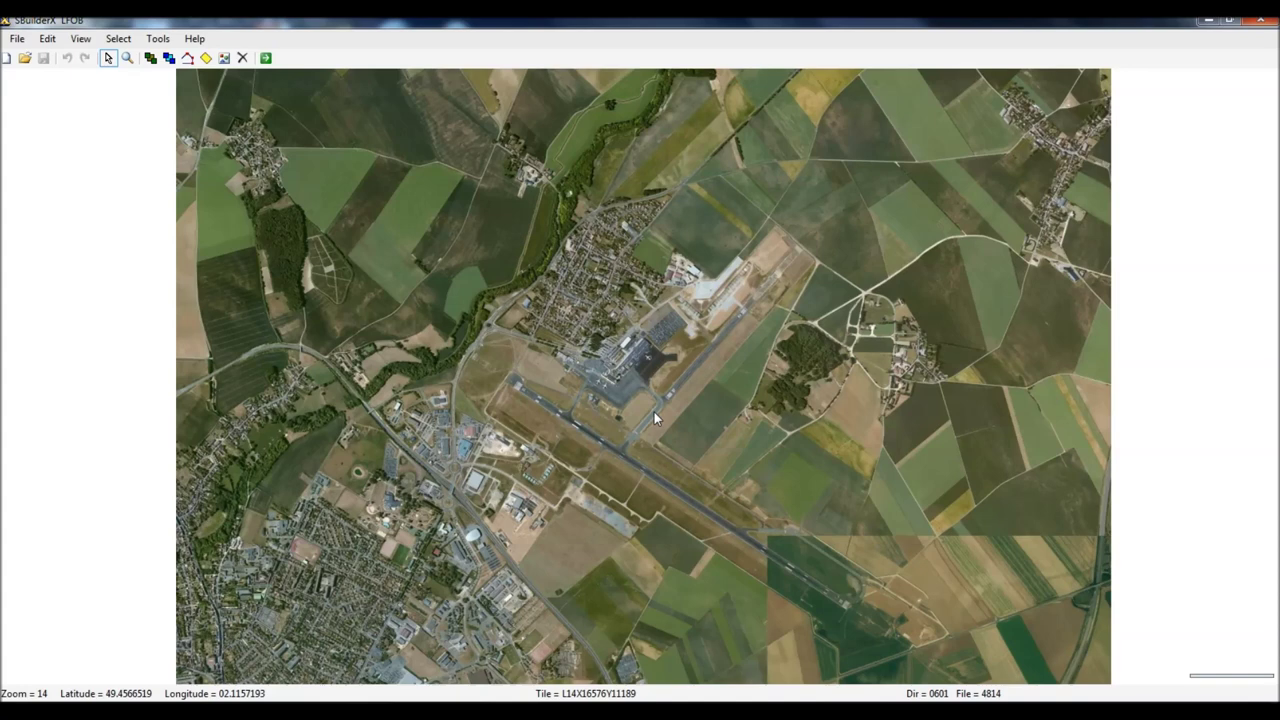
Step: Build a map from background at 28 x 20 tiles, zoom 16, framing the airport down to 196 tiles
click(18, 38)
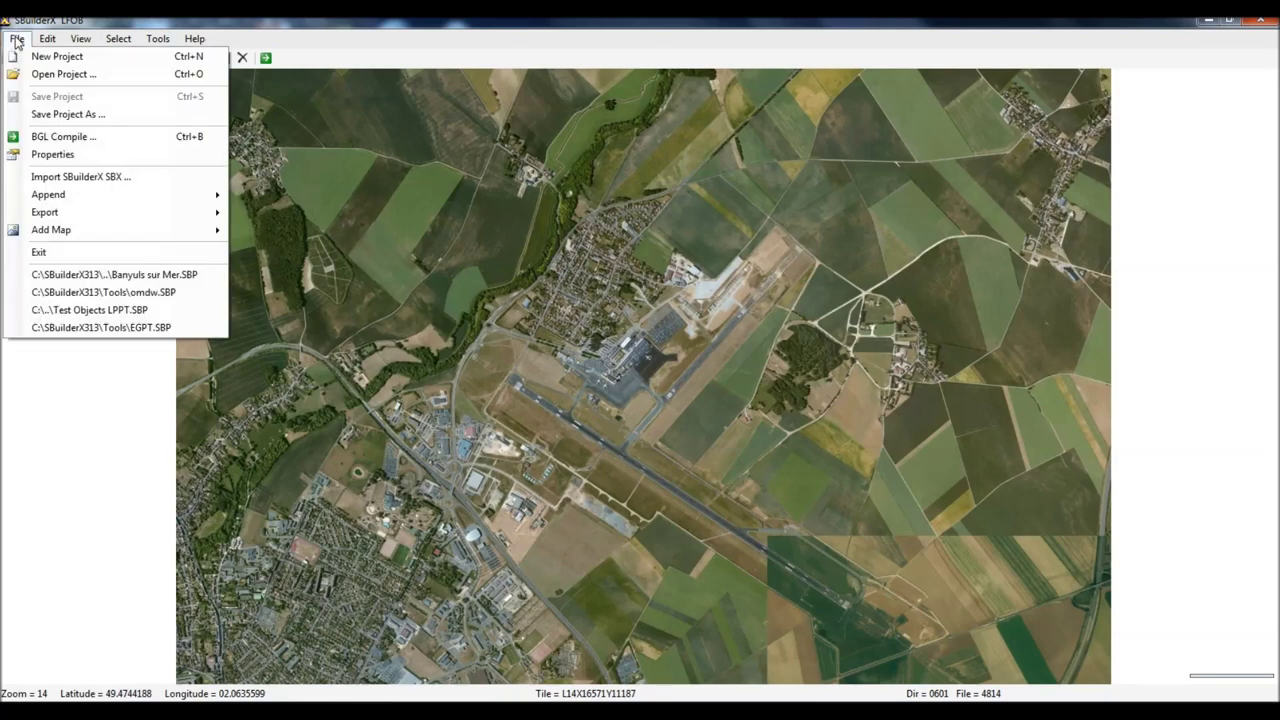
mouse_move(130, 232)
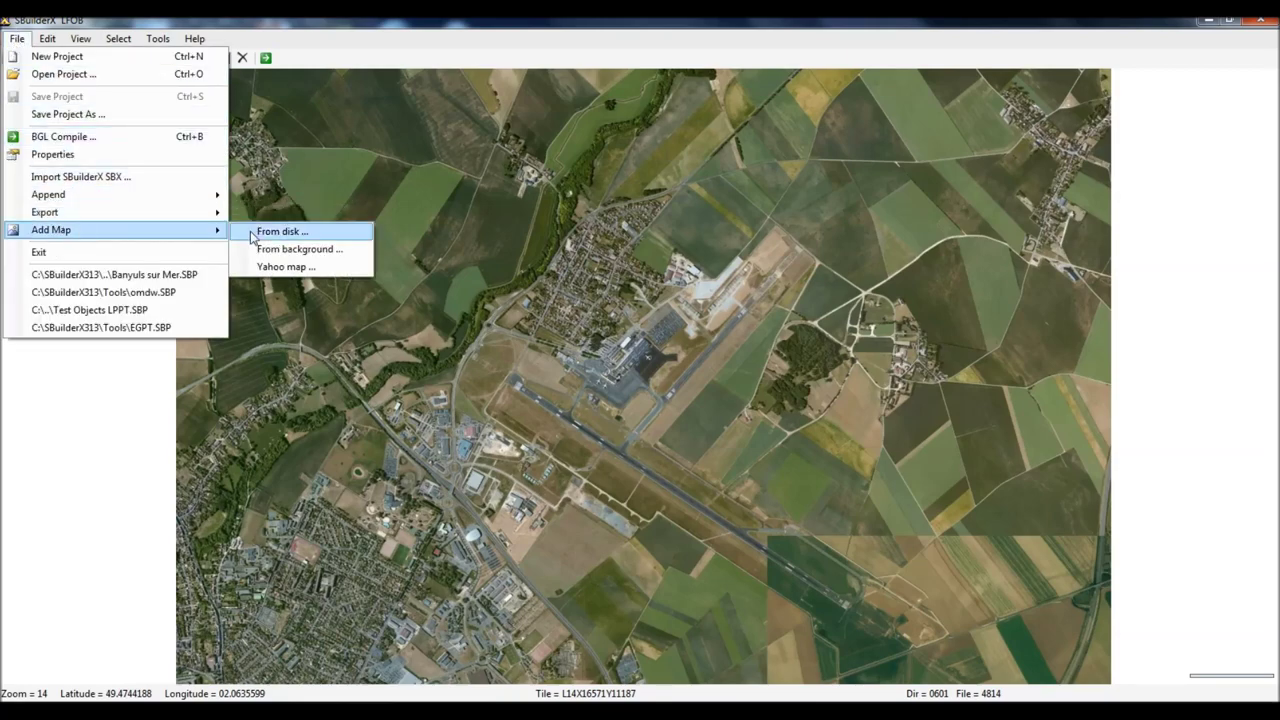
click(262, 252)
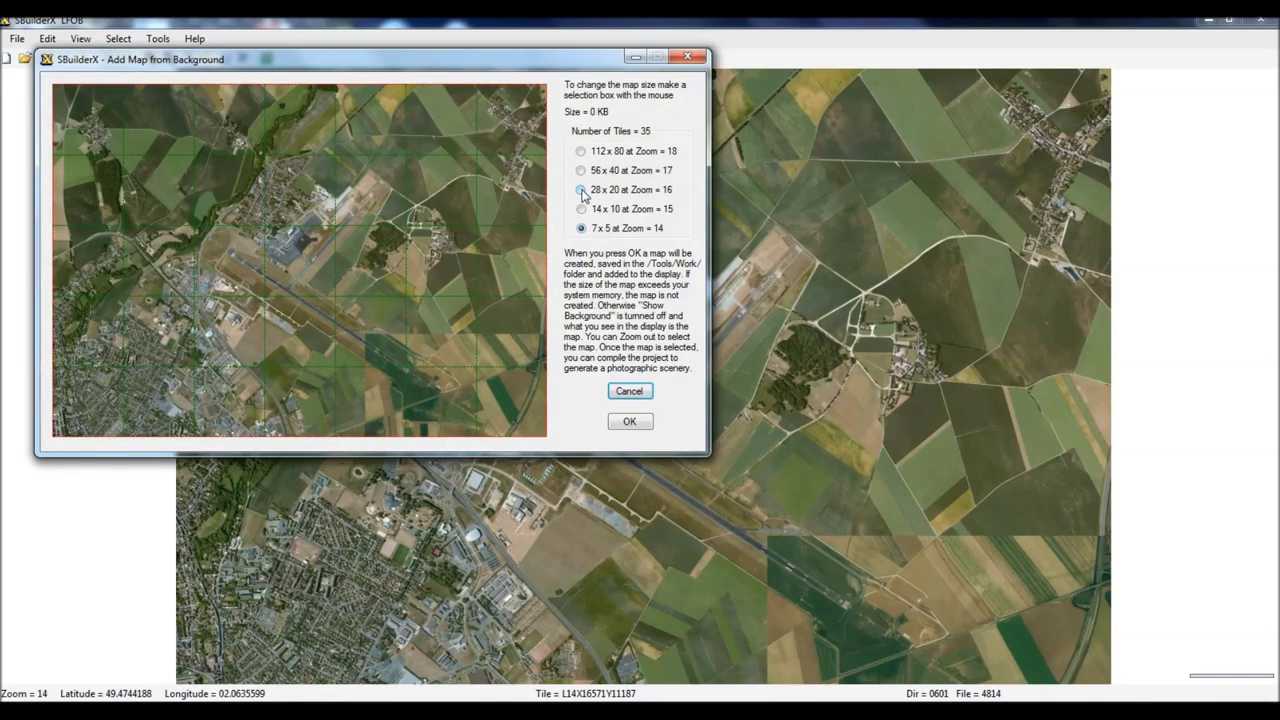
click(581, 190)
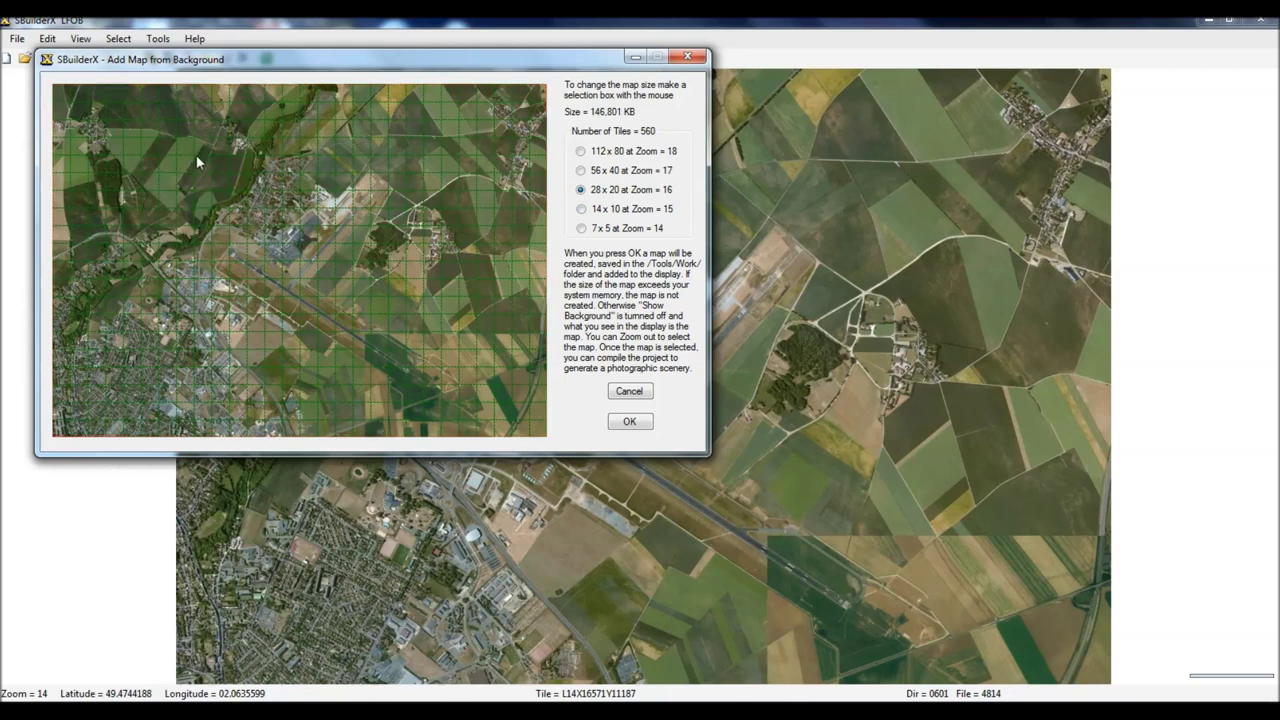
drag(197, 158, 415, 177)
drag(409, 377, 424, 388)
drag(425, 386, 425, 386)
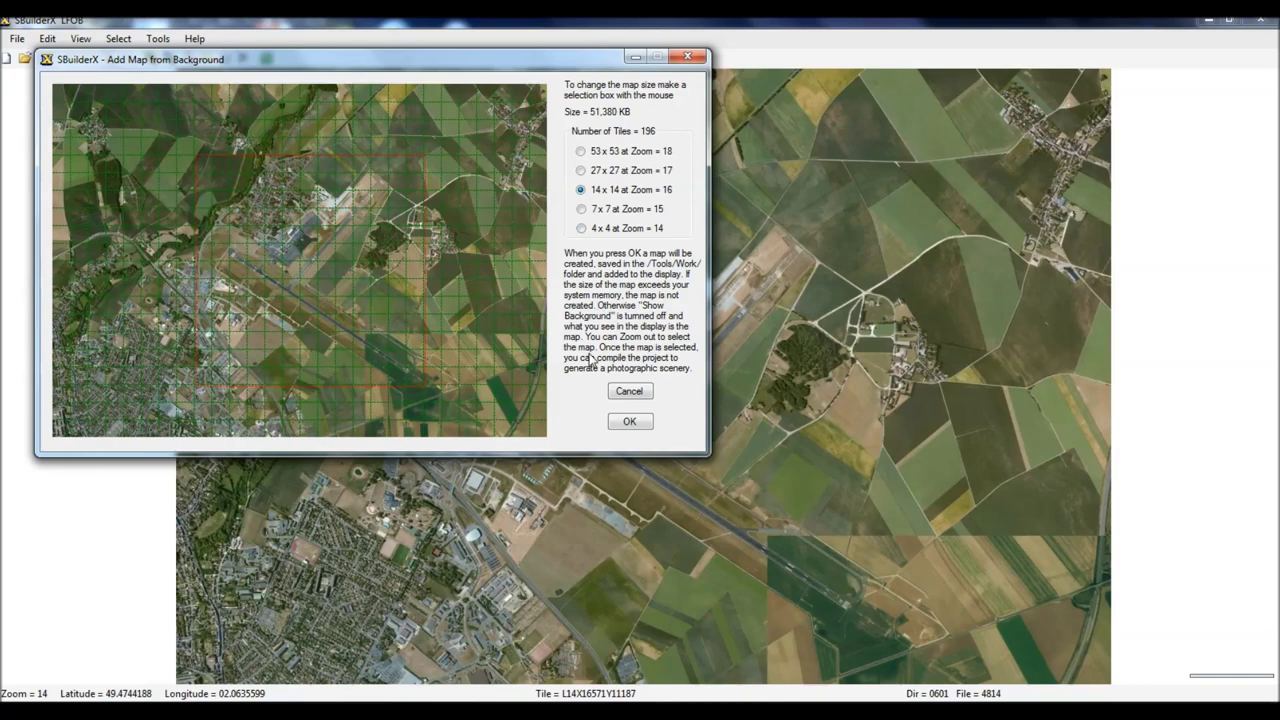
click(631, 423)
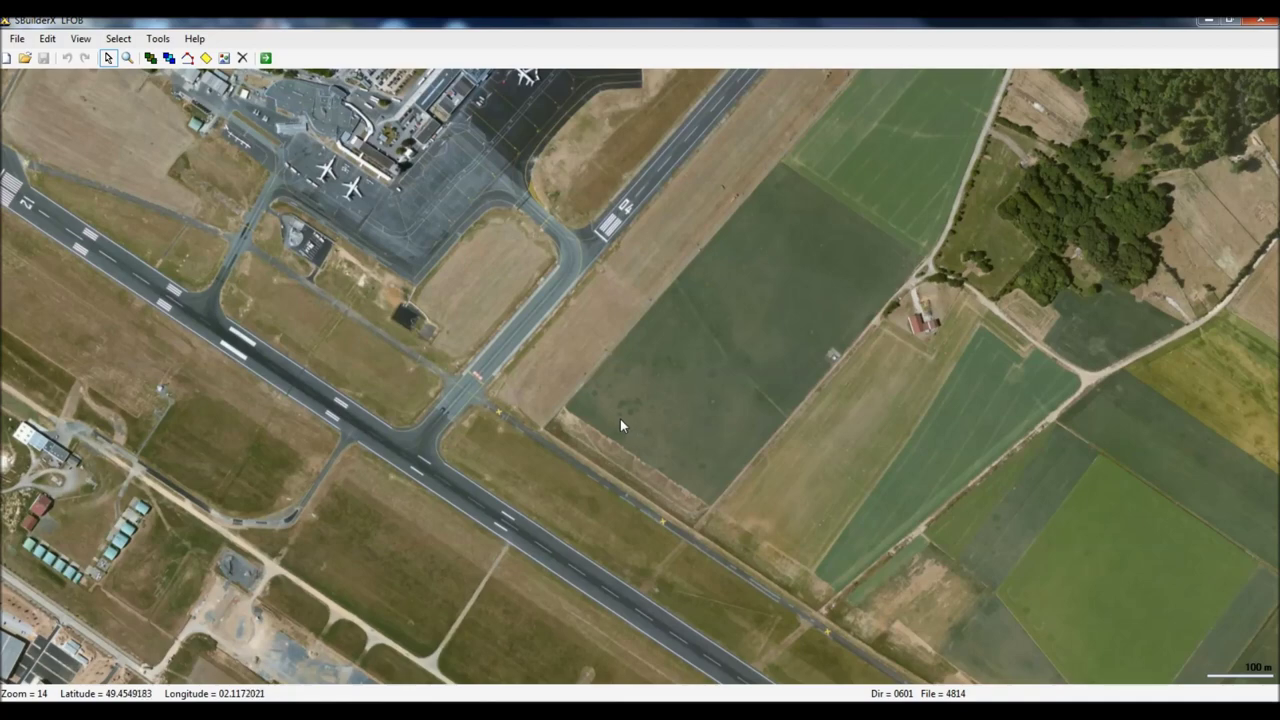
Step: Zoom out until the whole new airport photo map block is visible
scroll(620, 419, down, 2)
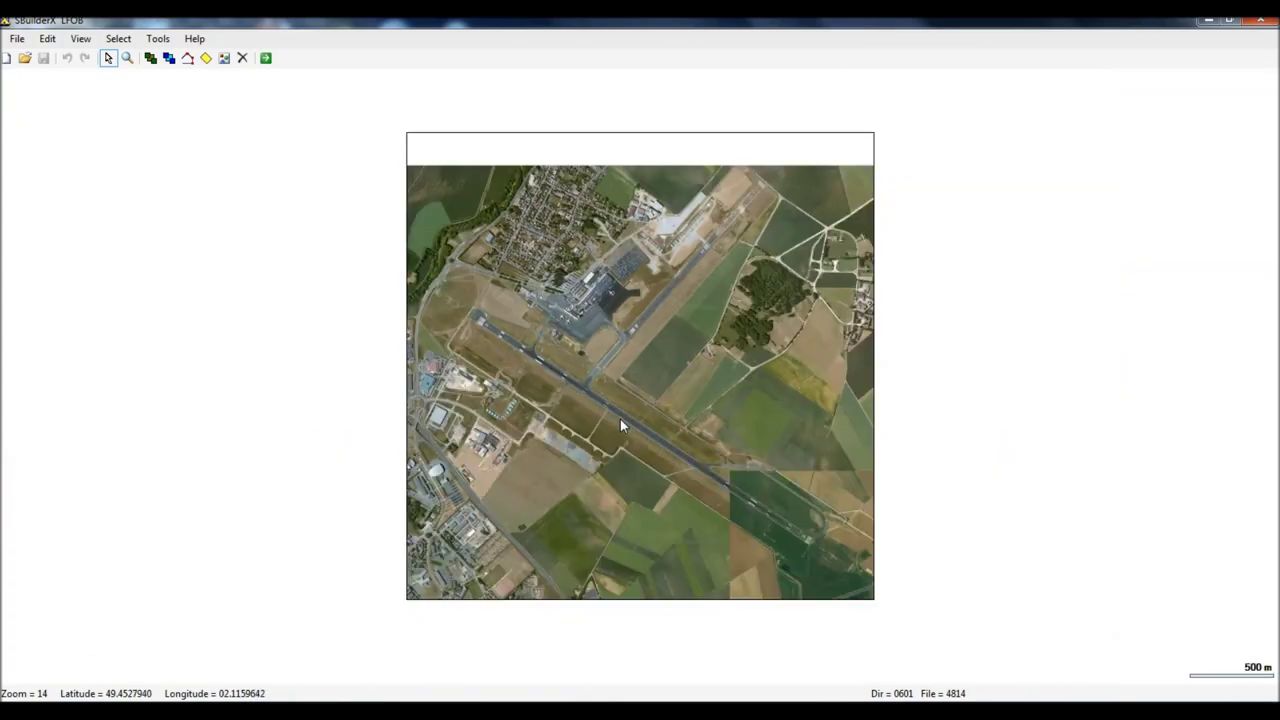
scroll(620, 419, up, 1)
scroll(620, 425, down, 1)
click(16, 40)
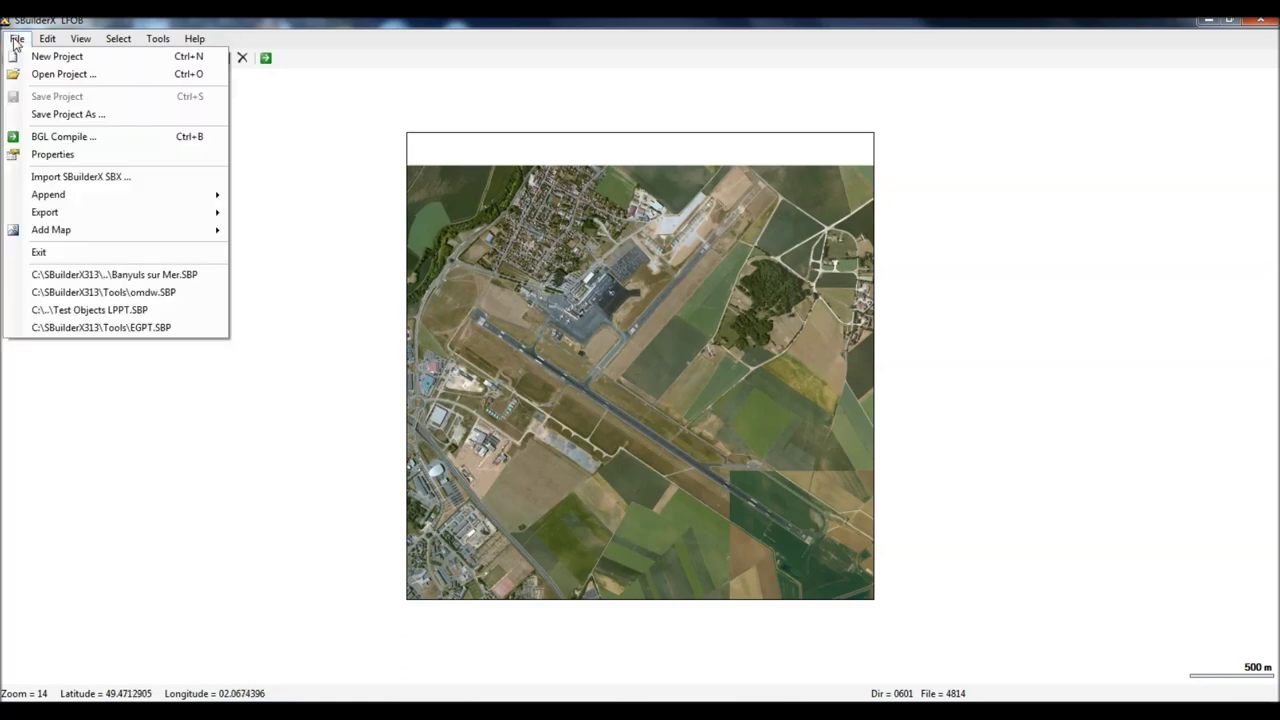
Step: Save the project as LFOB in the SBuilderX313 Tools folder
click(43, 117)
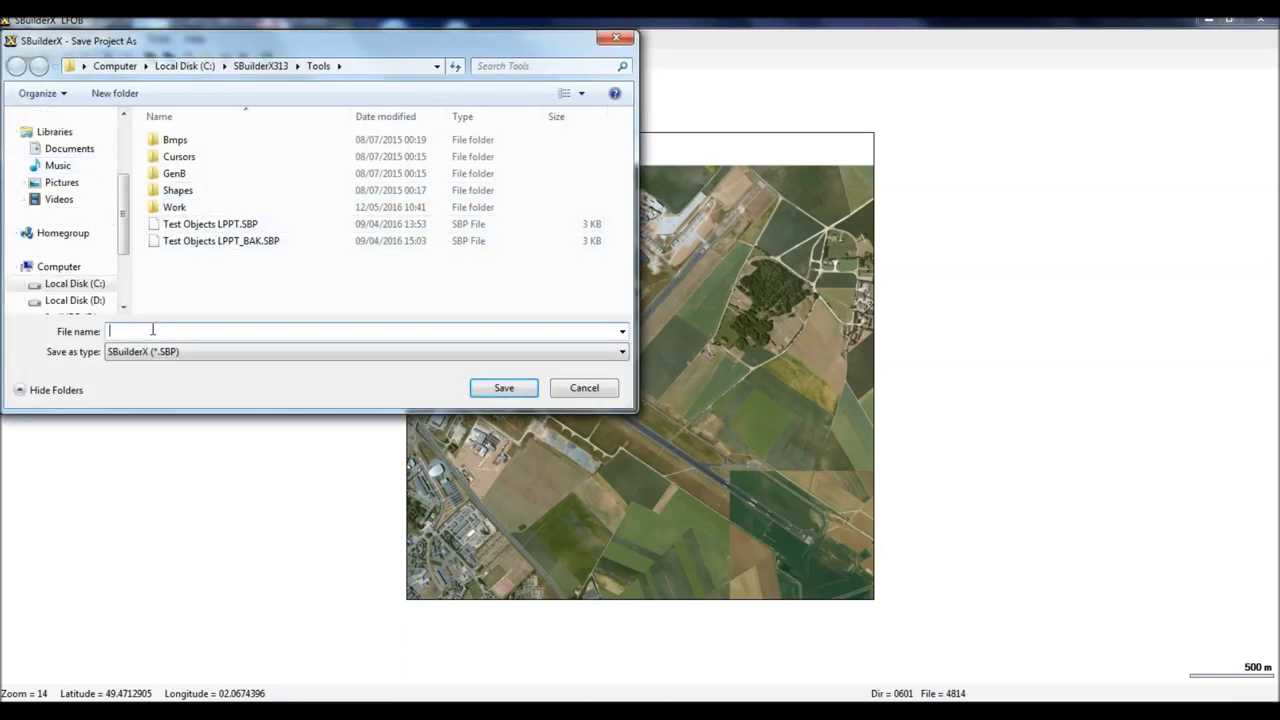
text(LFOB)
click(499, 388)
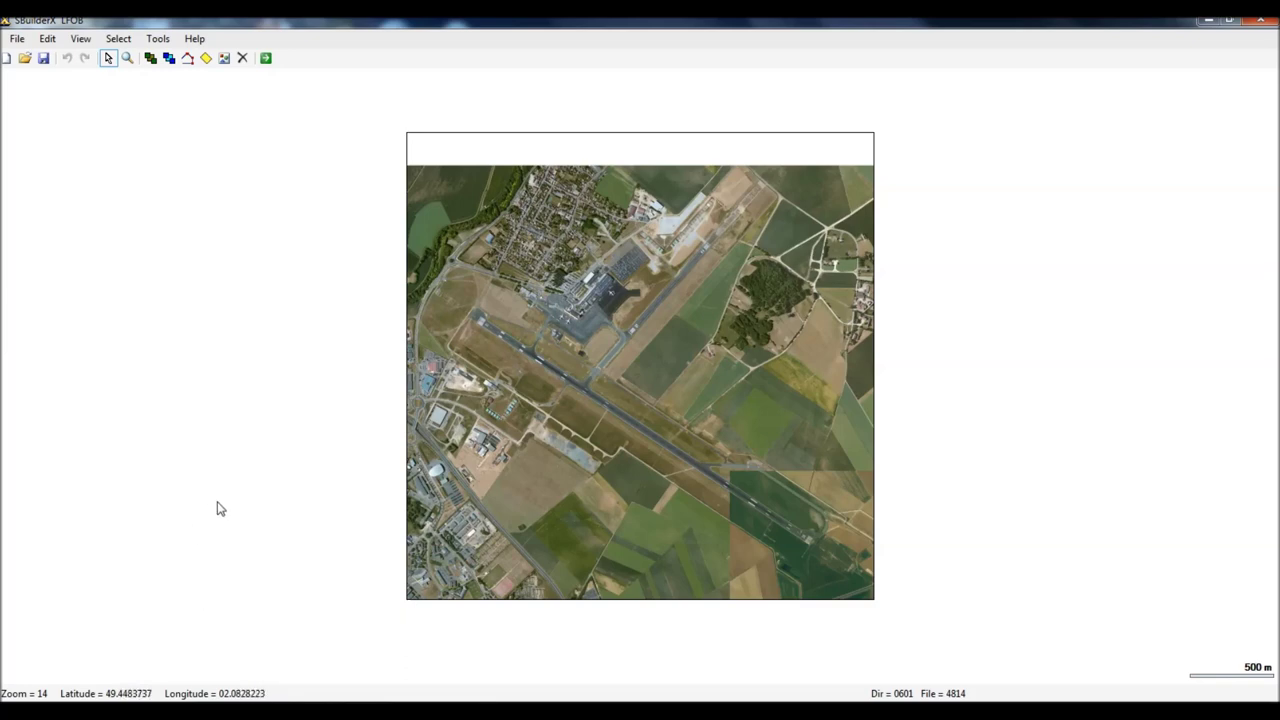
Step: In GIMP, open the 3584×3584 map BMP from C:\SBuilderX313\Tools\Work
key(alt+Tab)
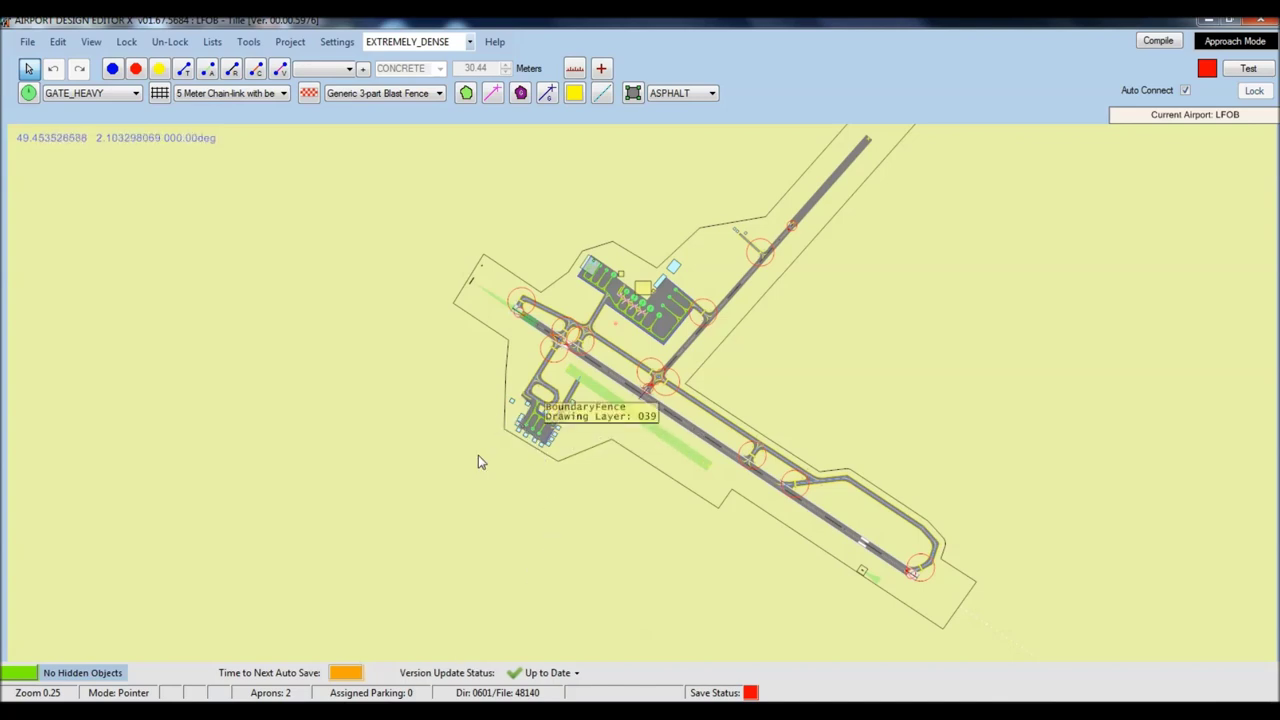
key(alt+Tab)
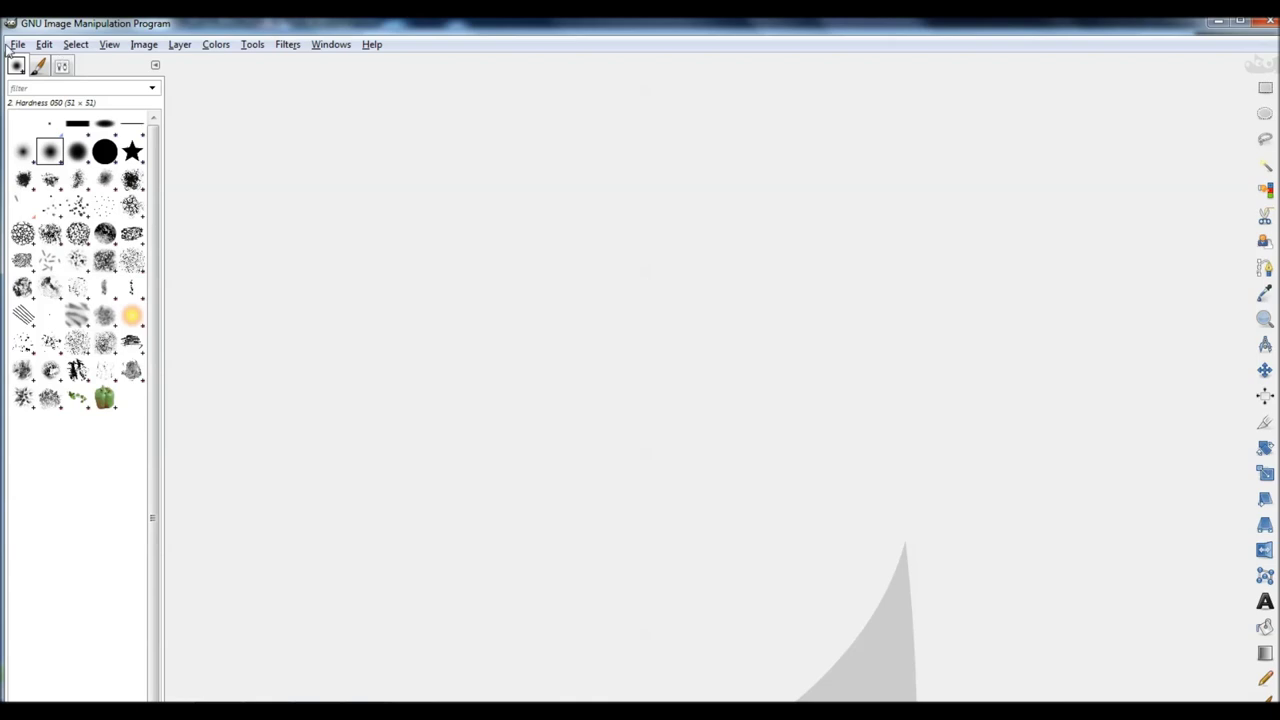
click(17, 45)
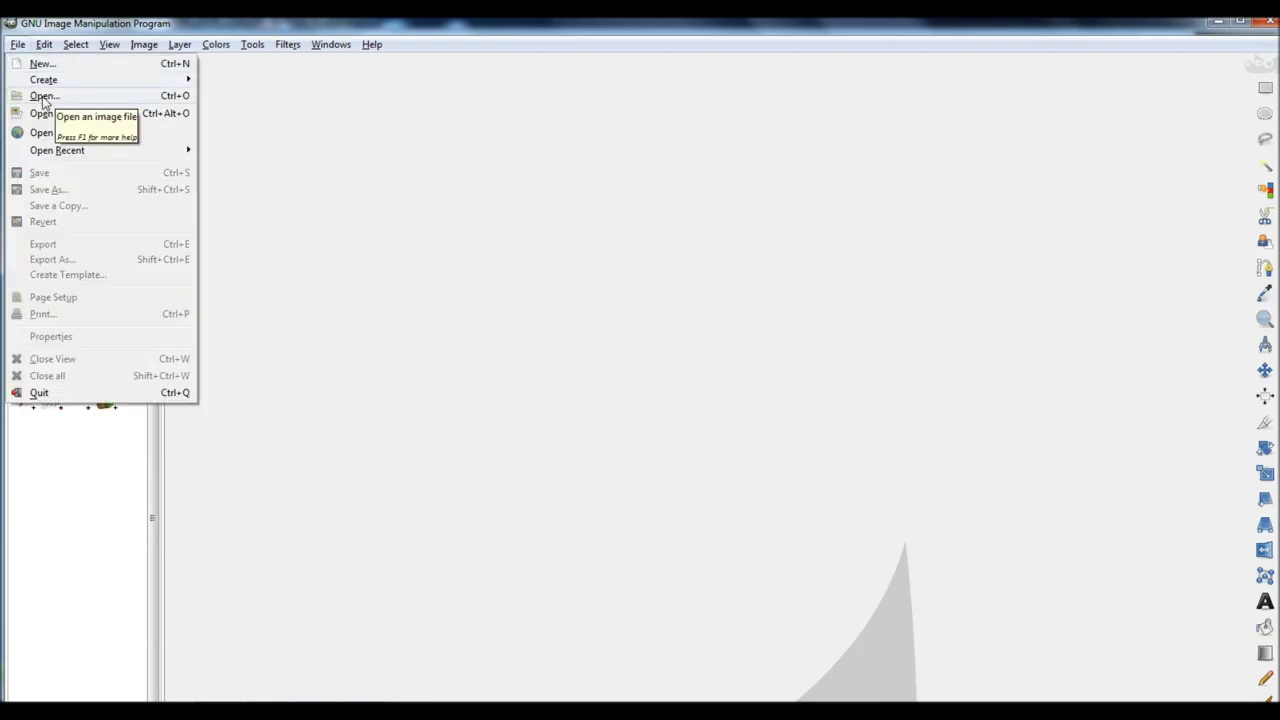
click(44, 97)
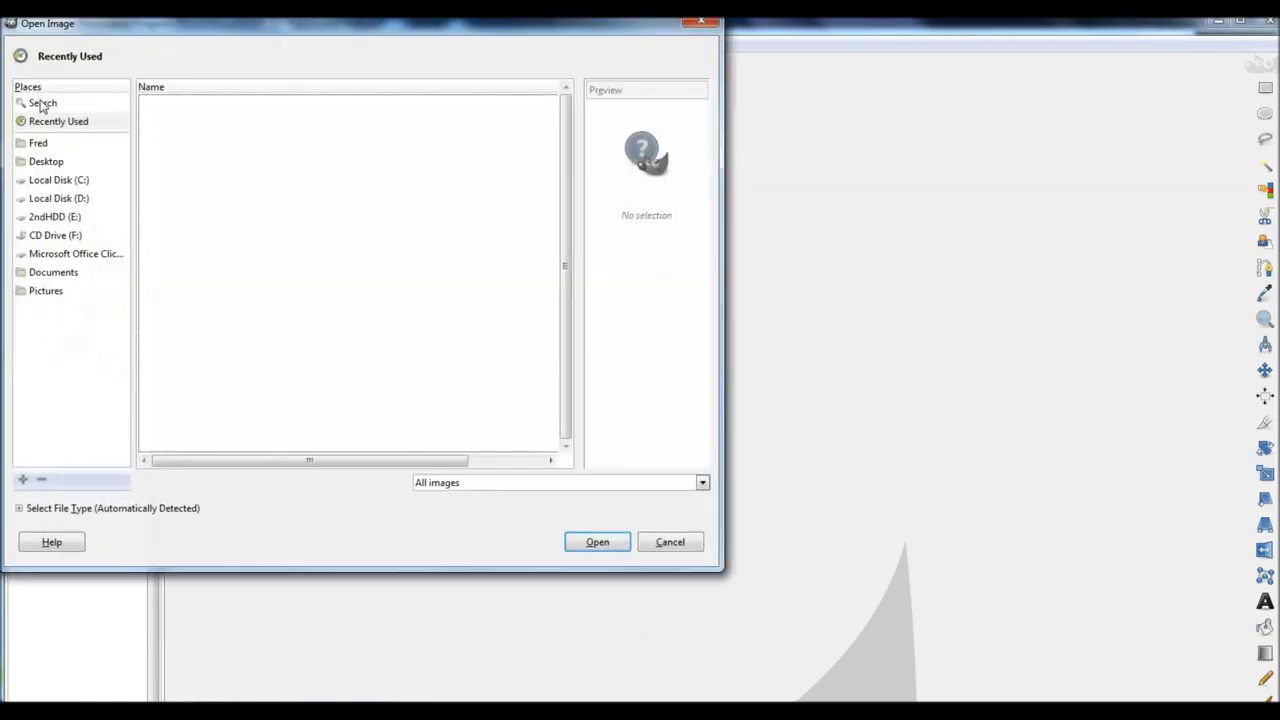
click(59, 184)
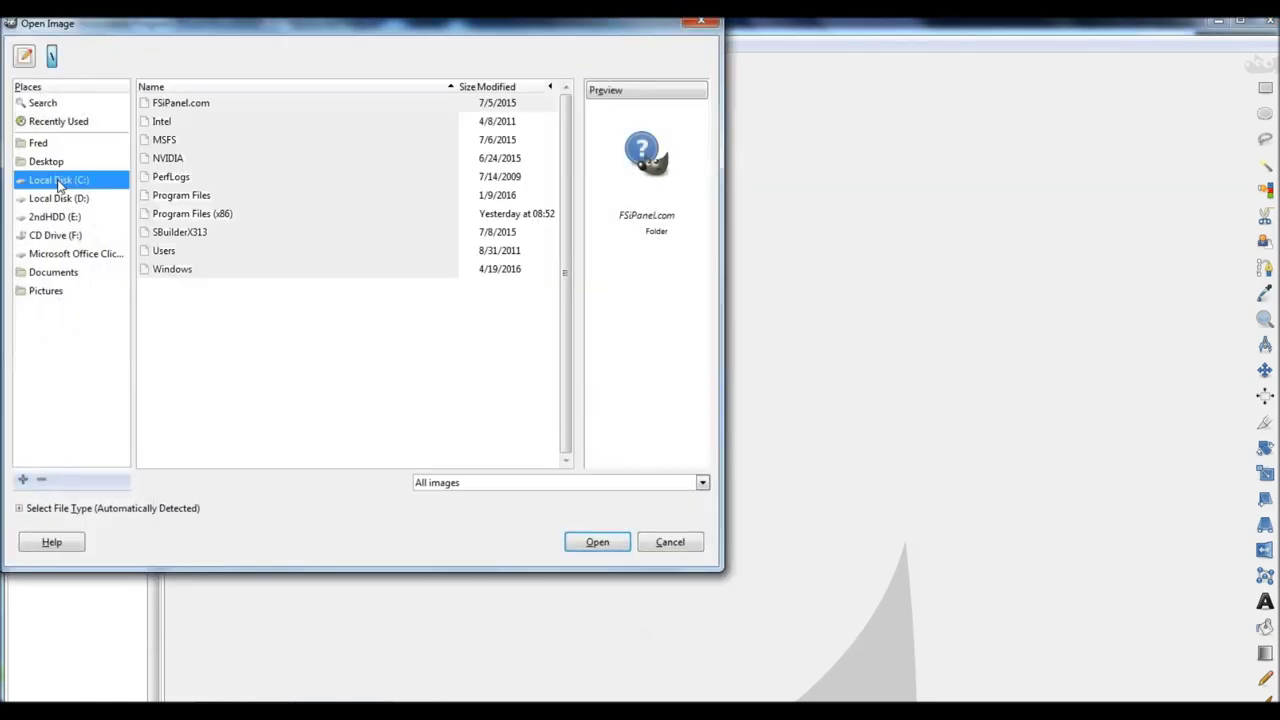
double_click(183, 235)
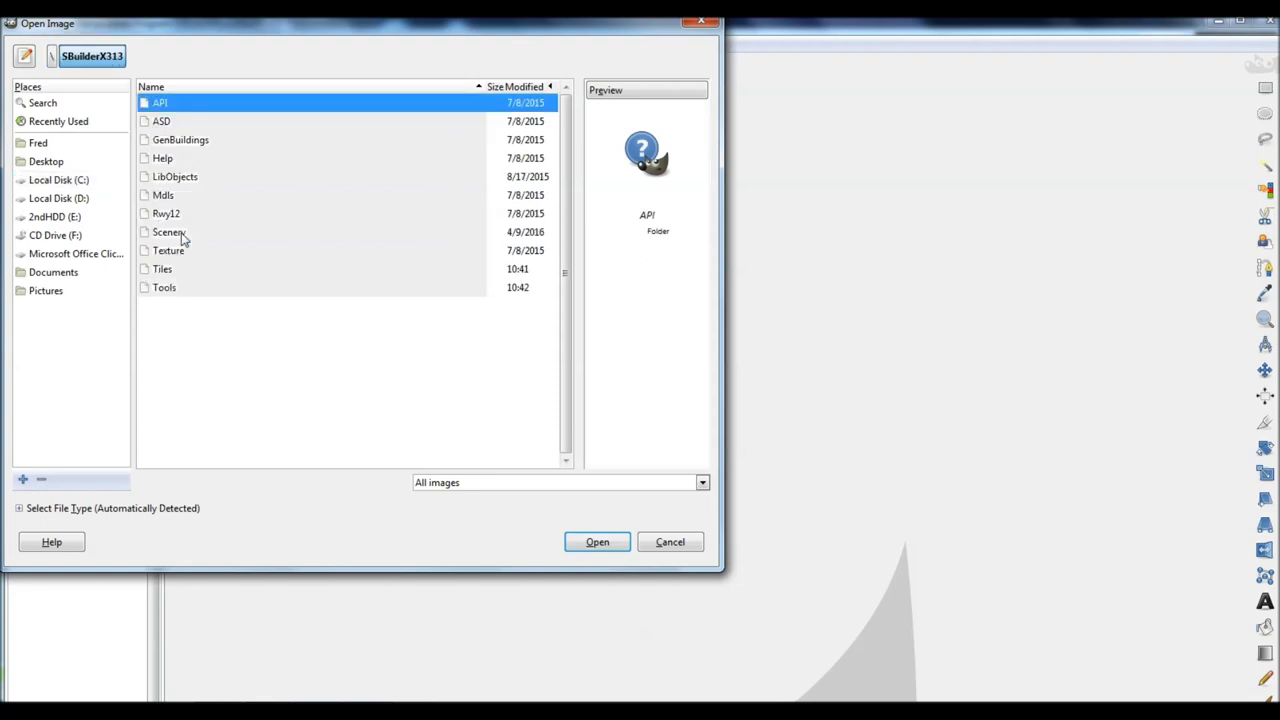
double_click(170, 289)
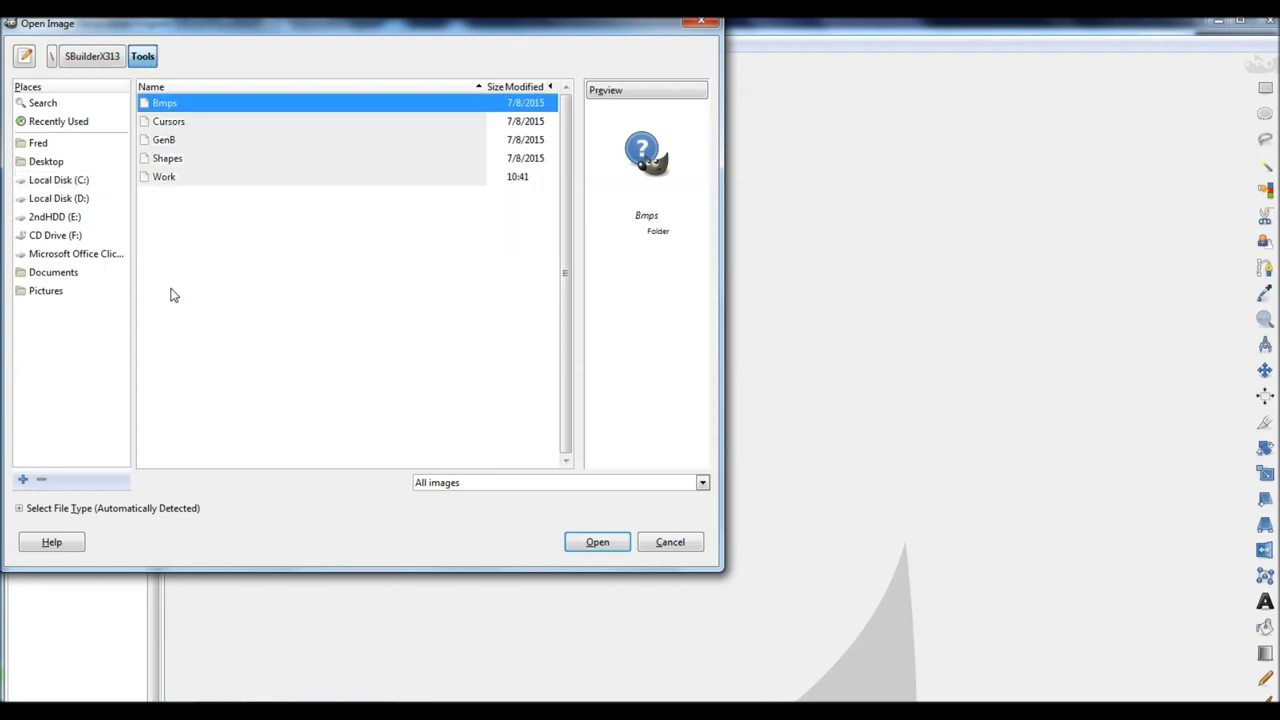
click(172, 181)
double_click(172, 181)
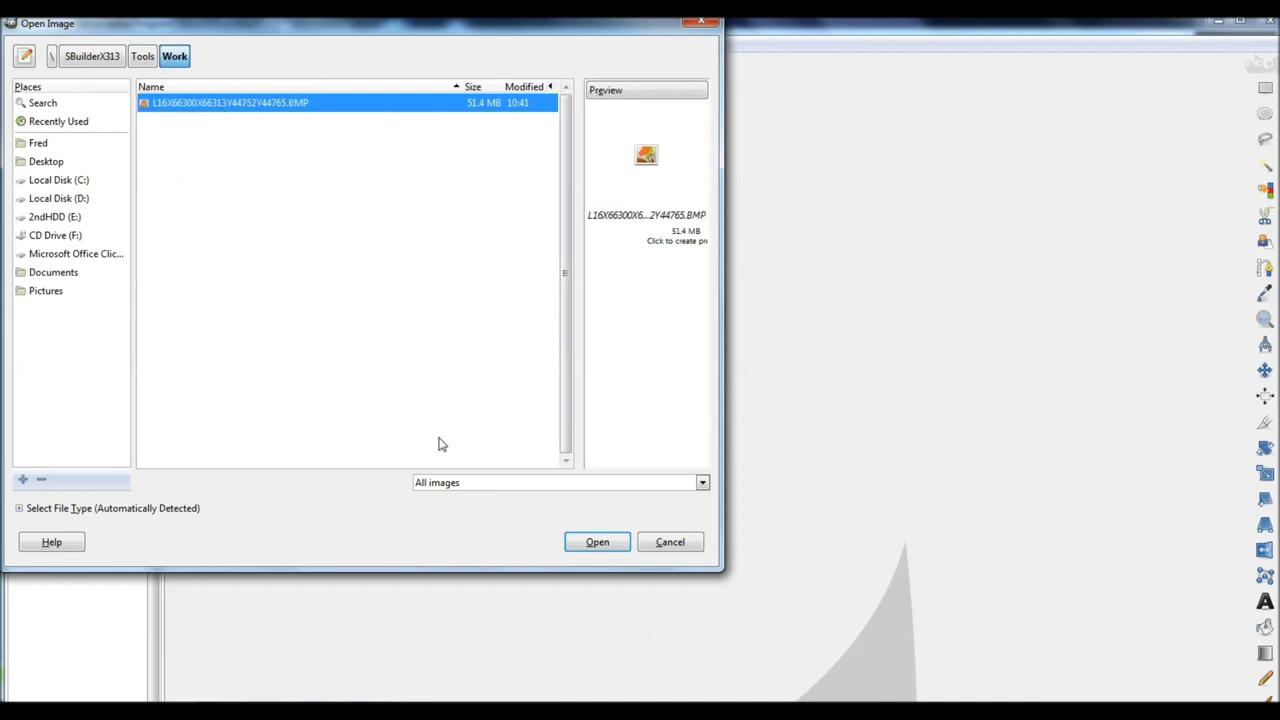
click(584, 545)
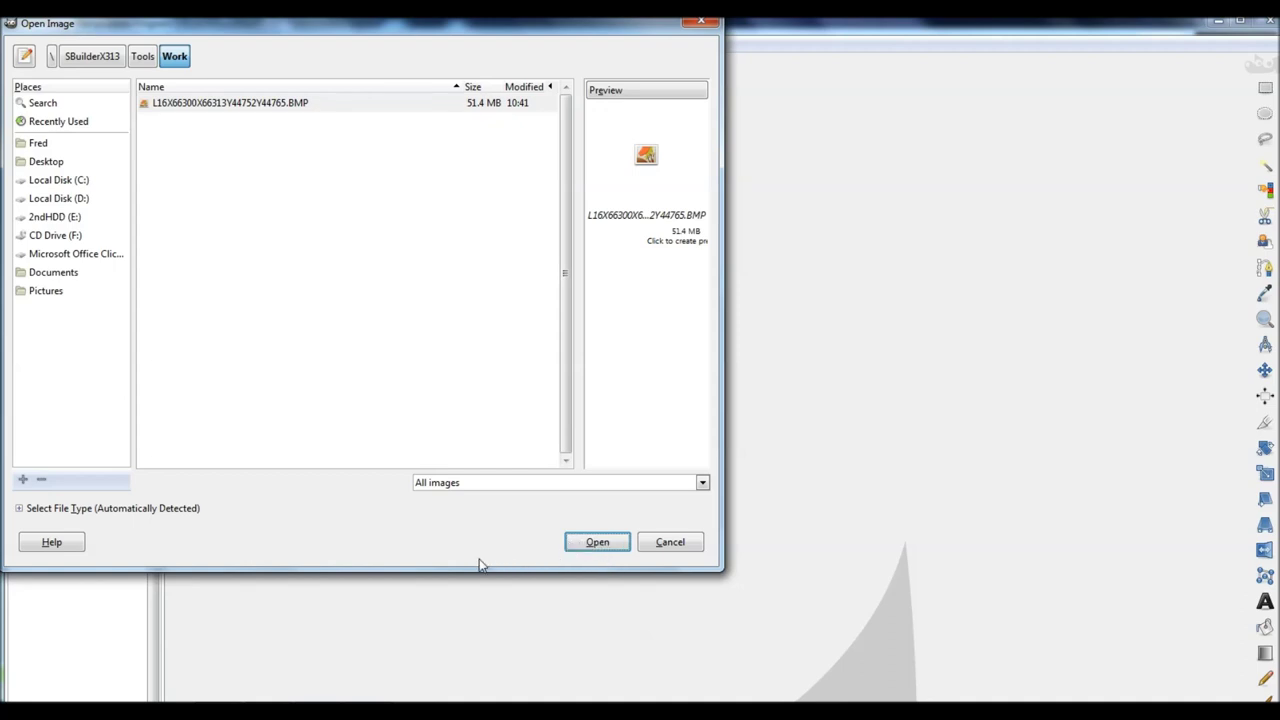
click(595, 548)
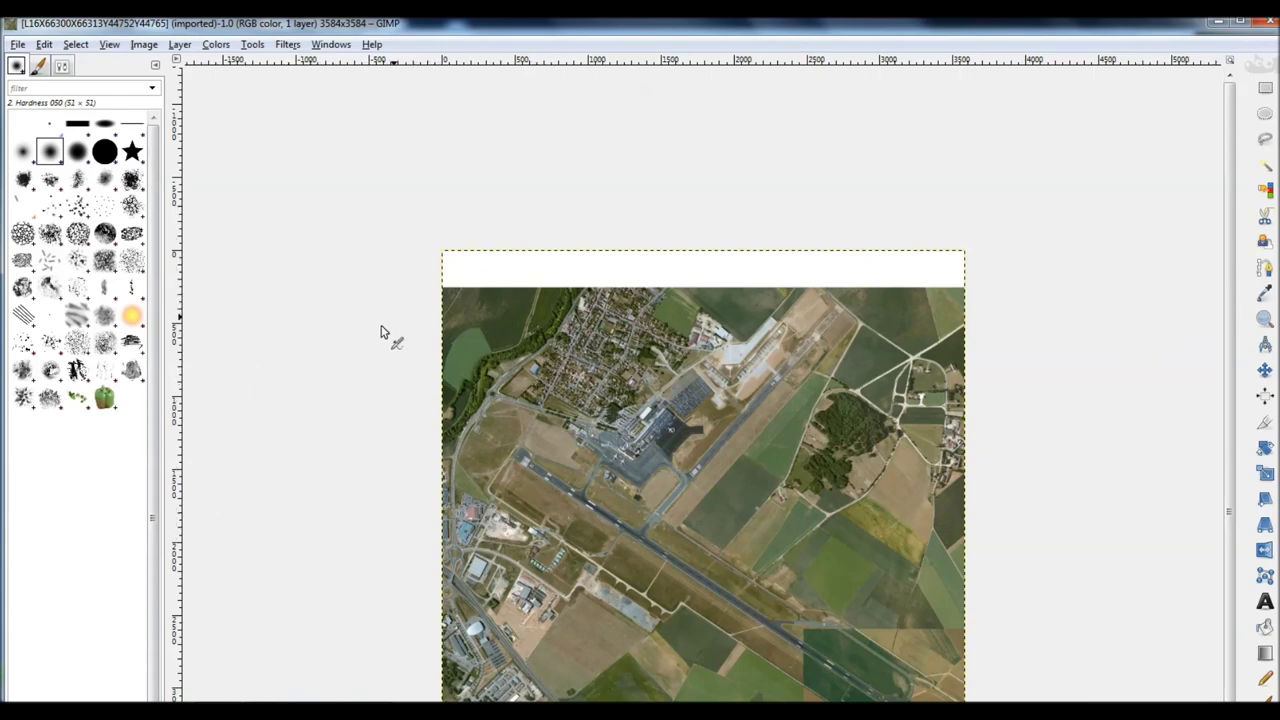
Step: Export the image as JPEG 'LFOB Align.jpg' at quality 90 into the Work folder
click(15, 44)
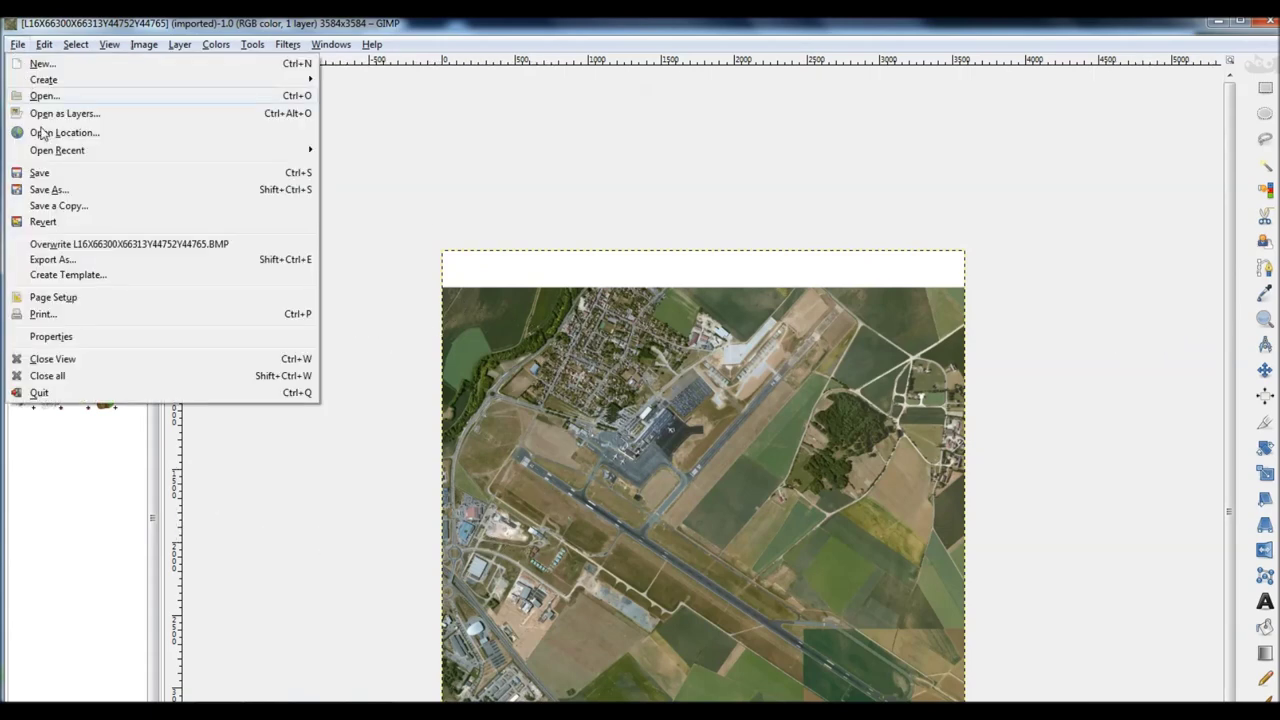
click(52, 260)
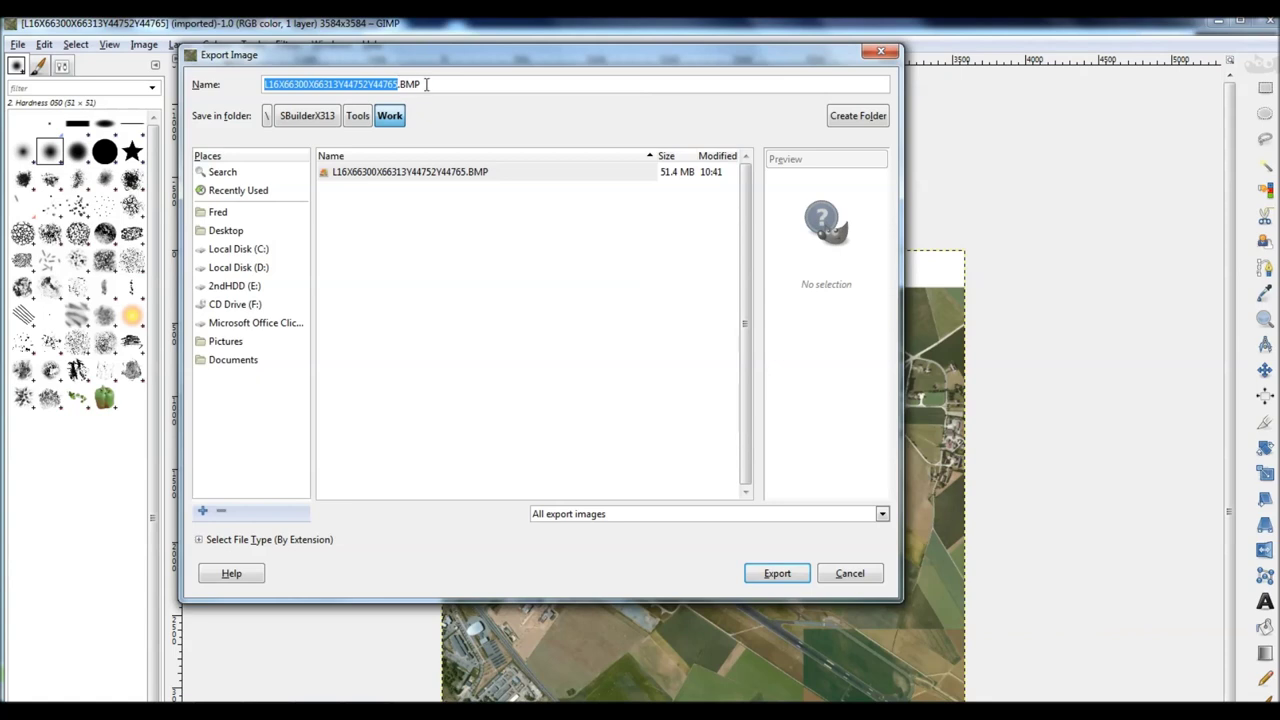
key(BackSpace)
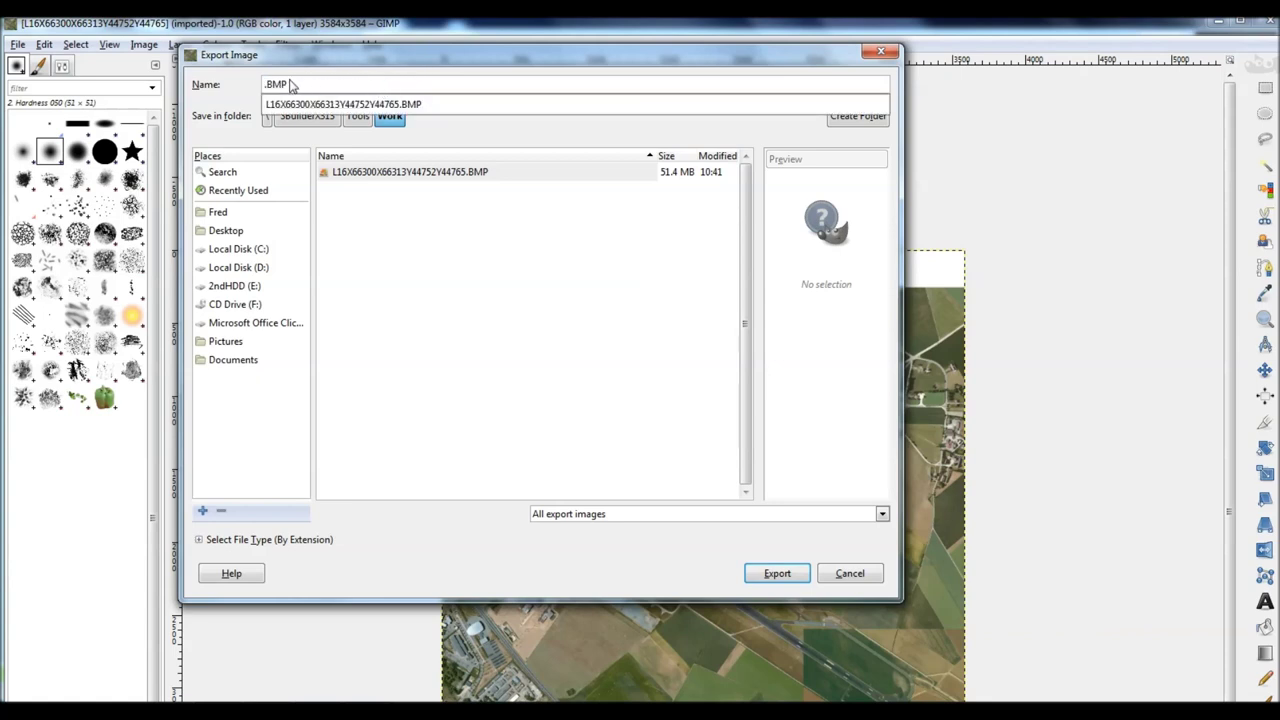
key(Home)
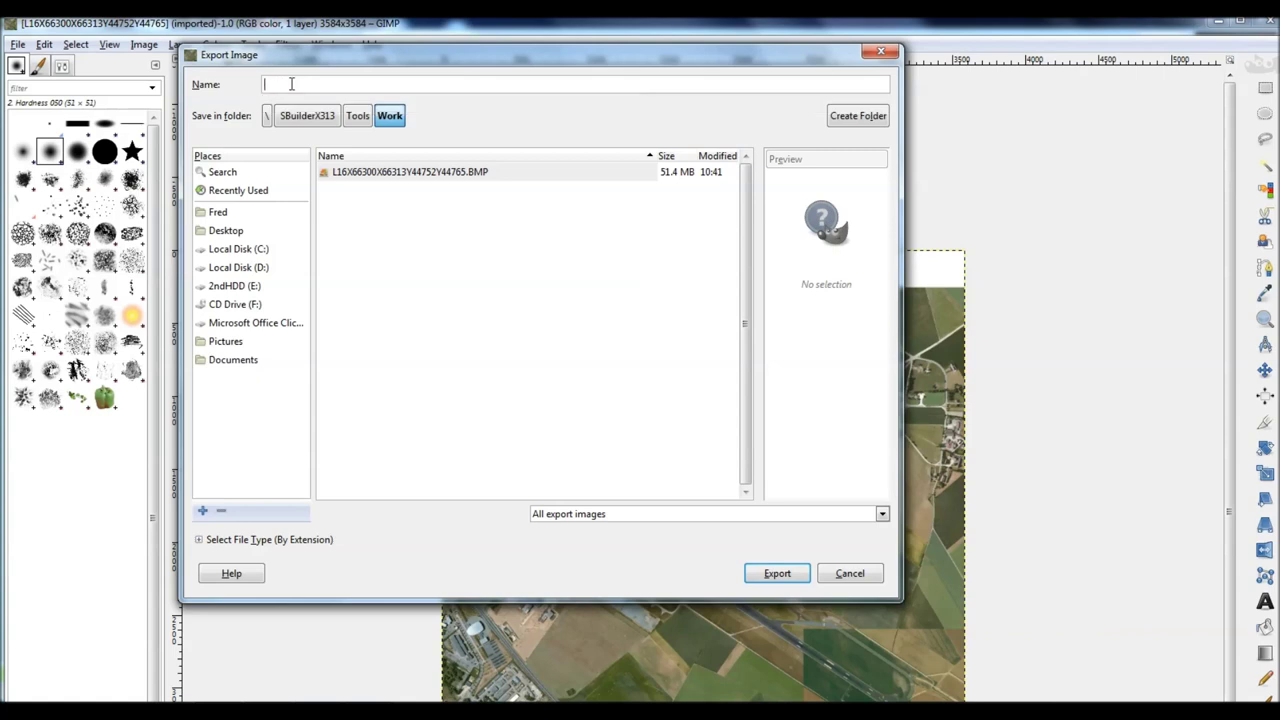
text(LFOB Align.jpg)
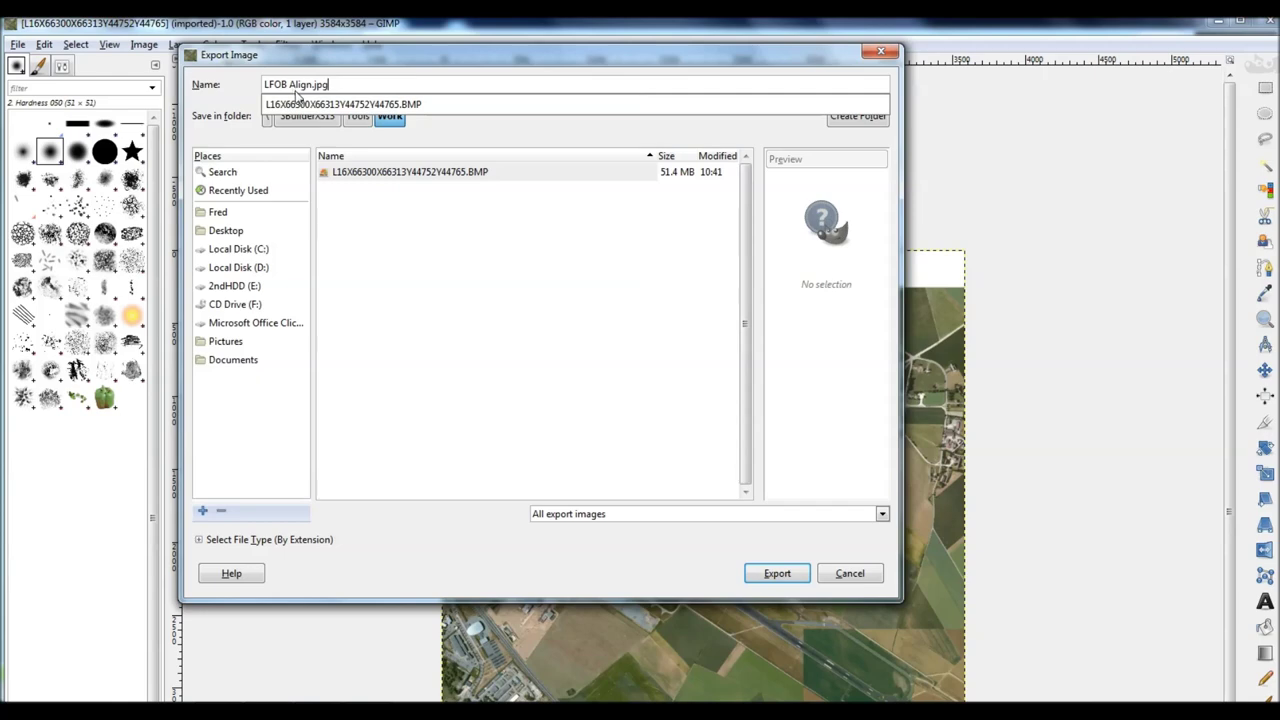
click(882, 515)
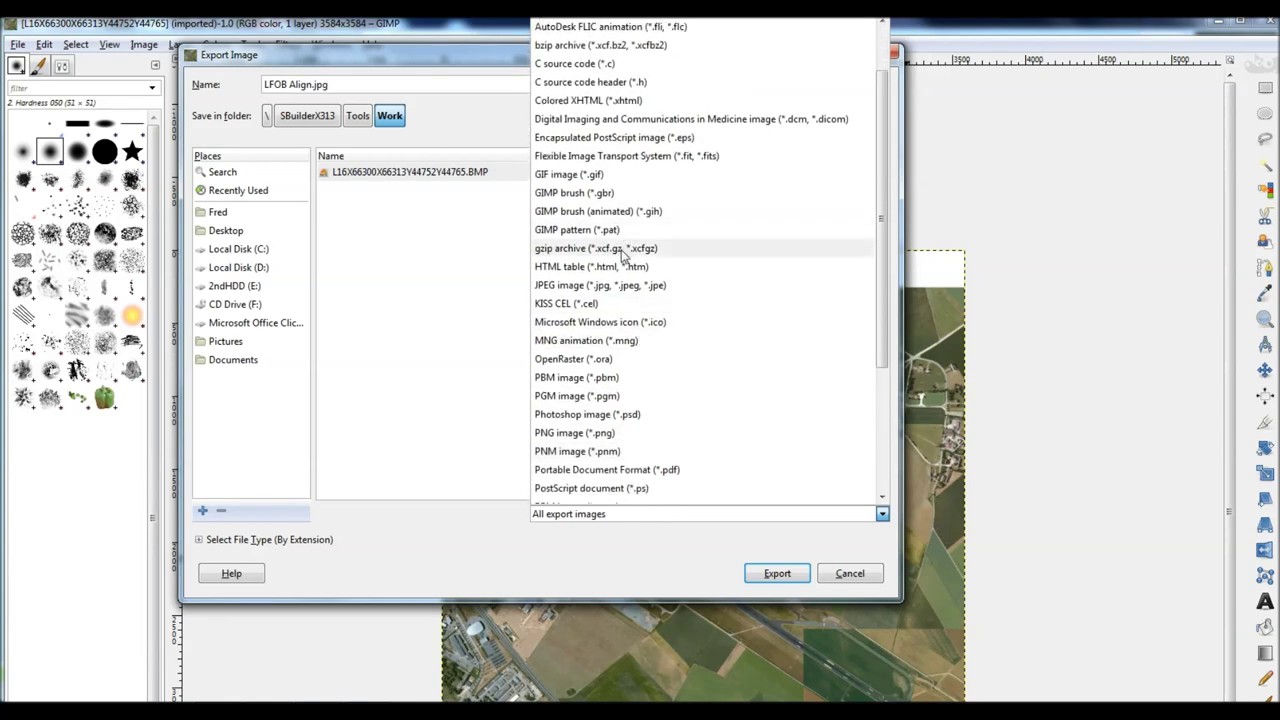
click(600, 285)
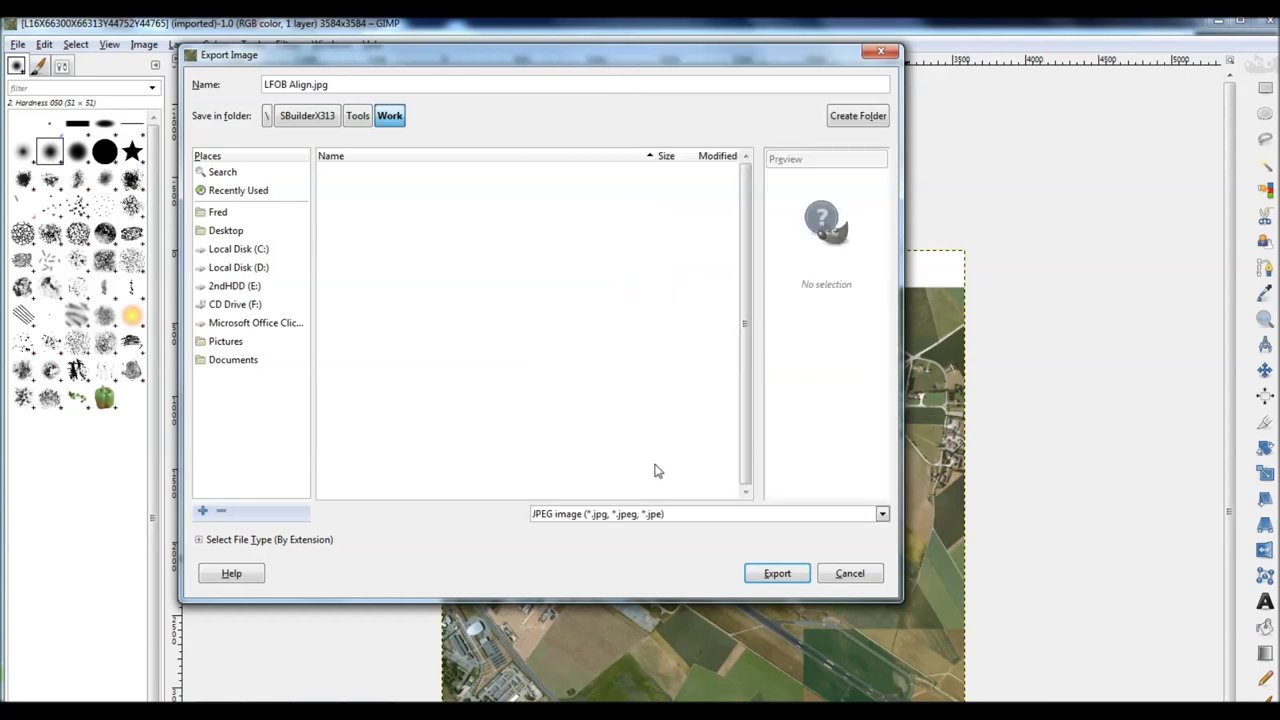
click(774, 574)
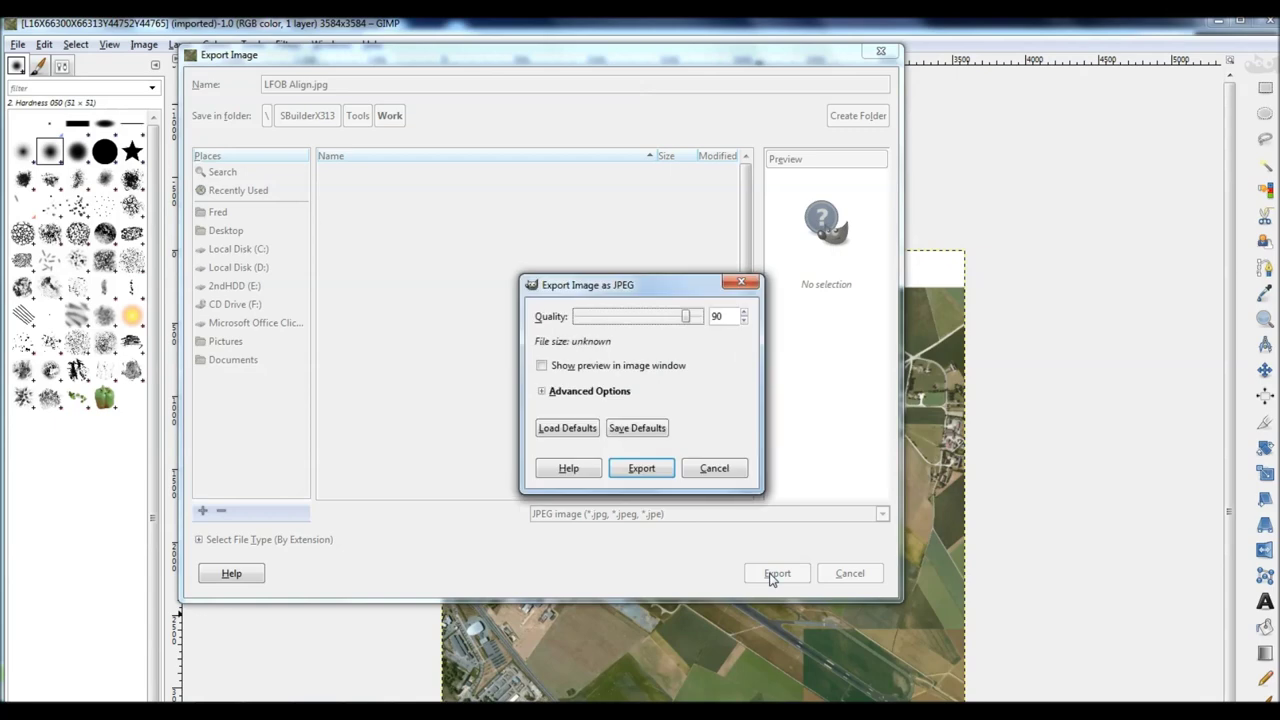
click(646, 469)
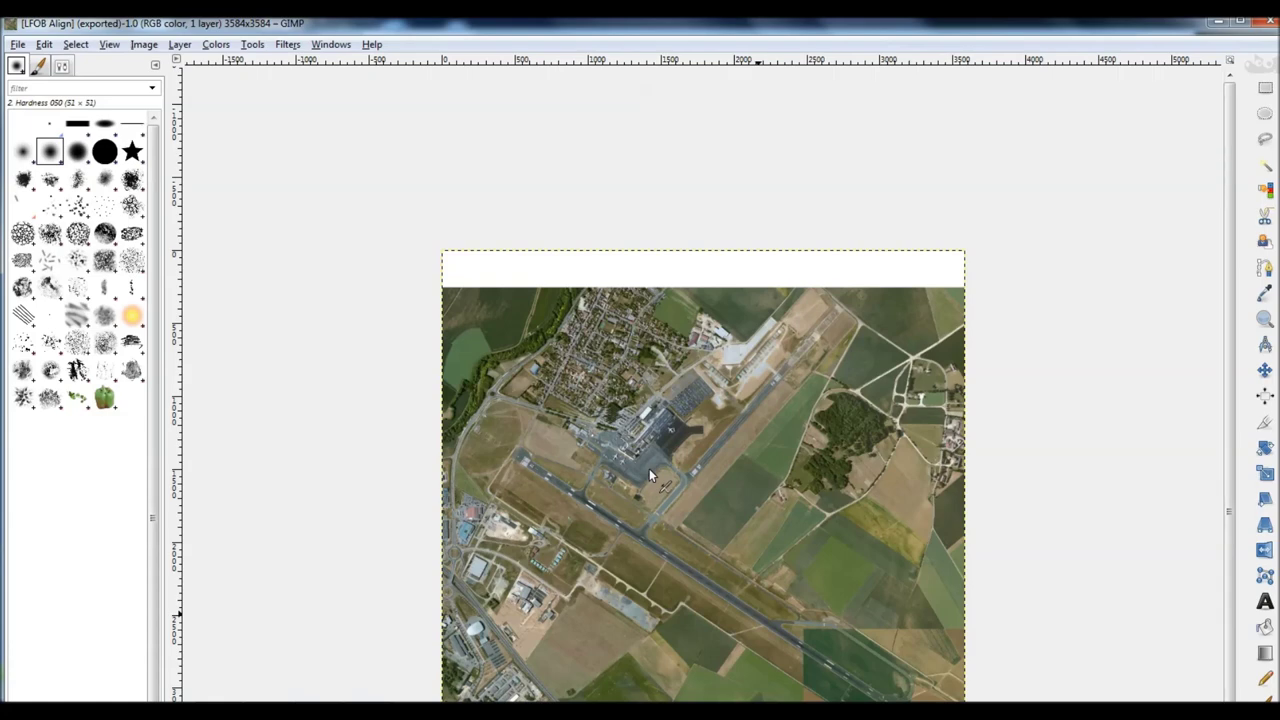
Step: Add C:\SBuilderX313\Tools\Work\LFOB Align.jpg as a new background image with Enter Corner Coordinates ticked
click(1218, 22)
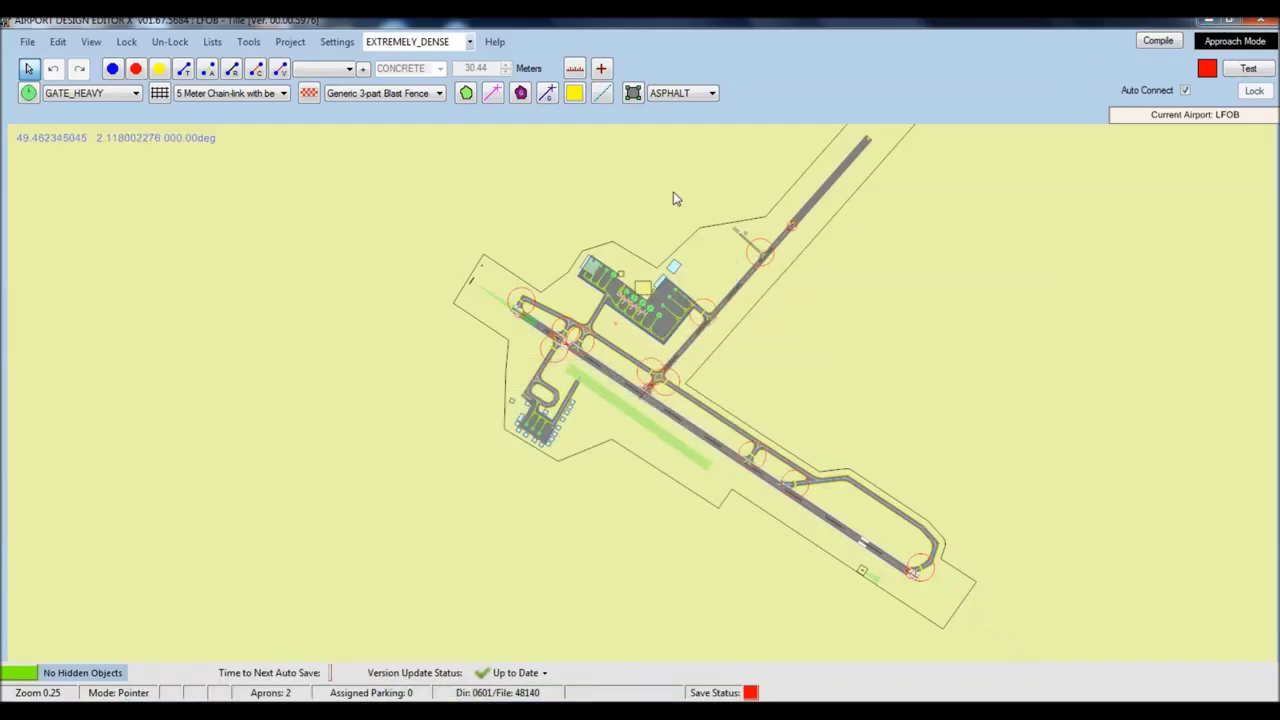
right_click(704, 277)
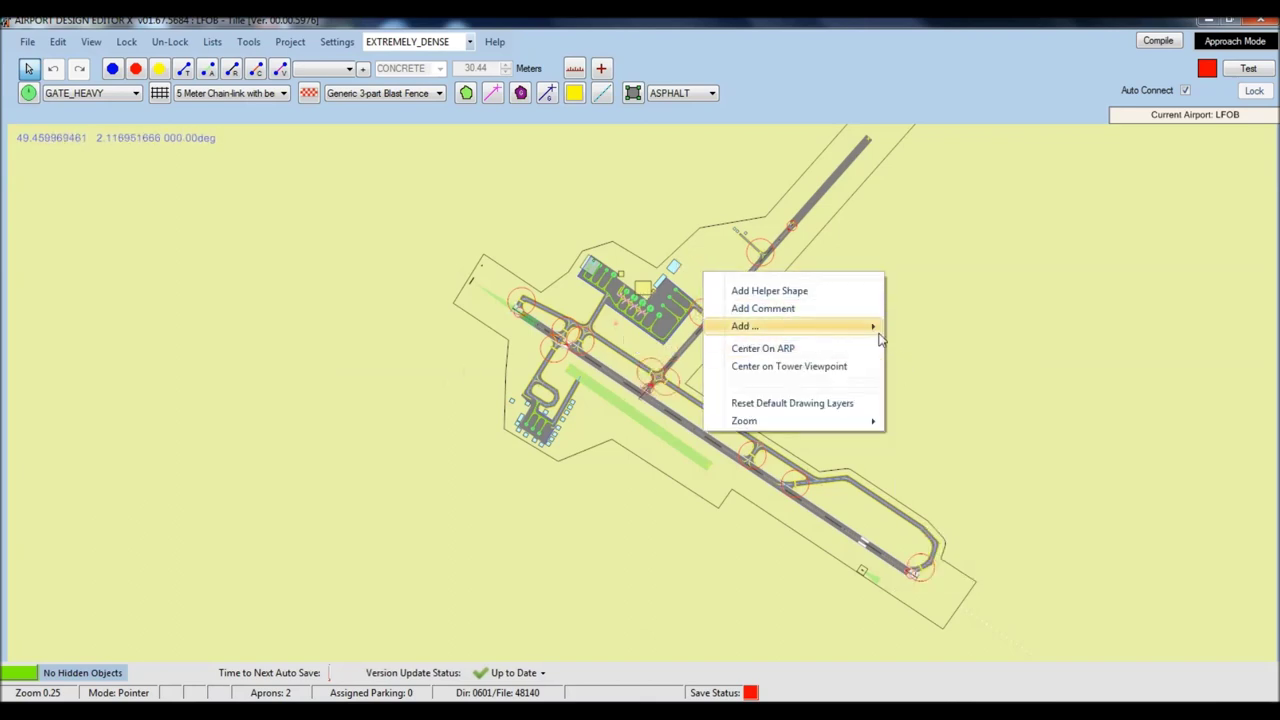
mouse_move(878, 334)
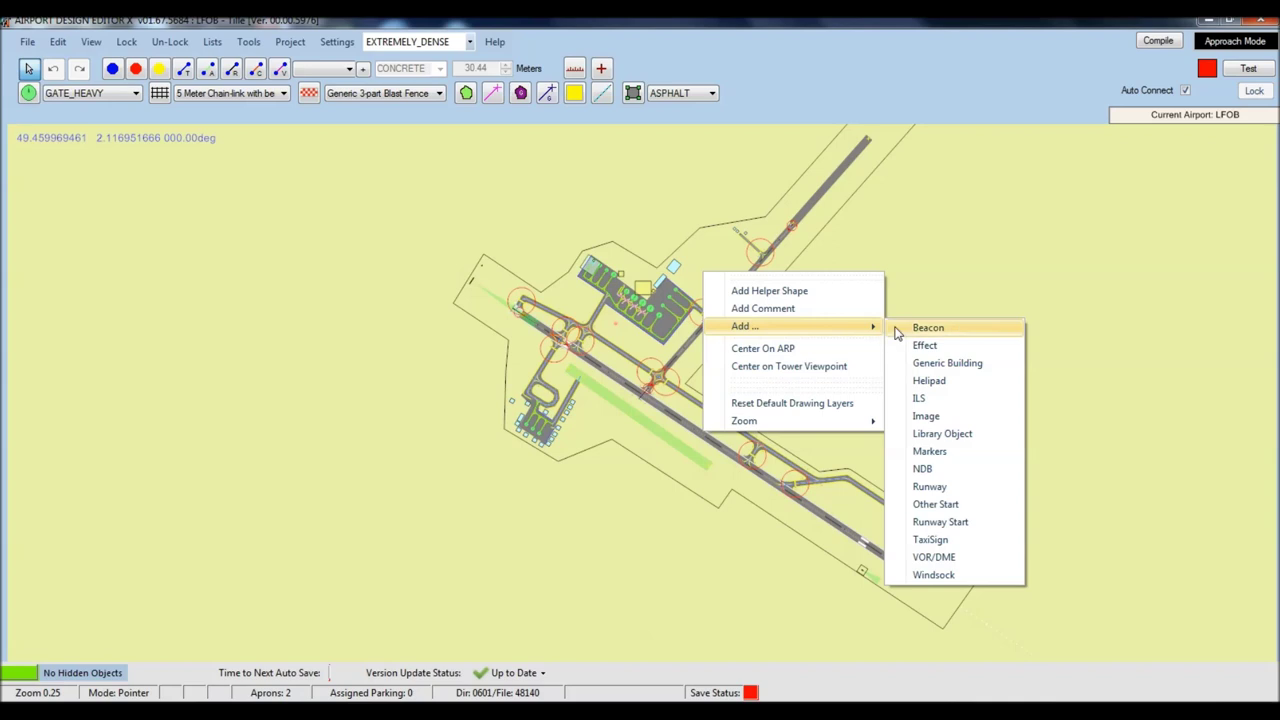
click(926, 418)
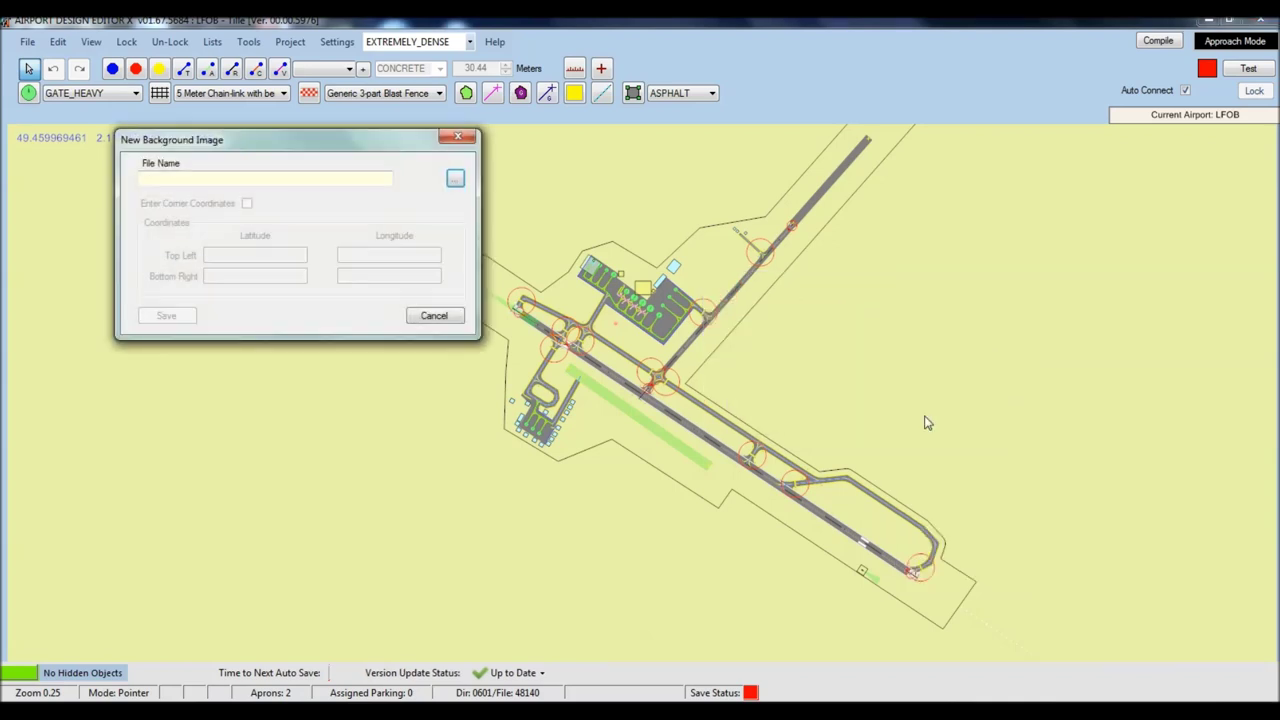
click(455, 178)
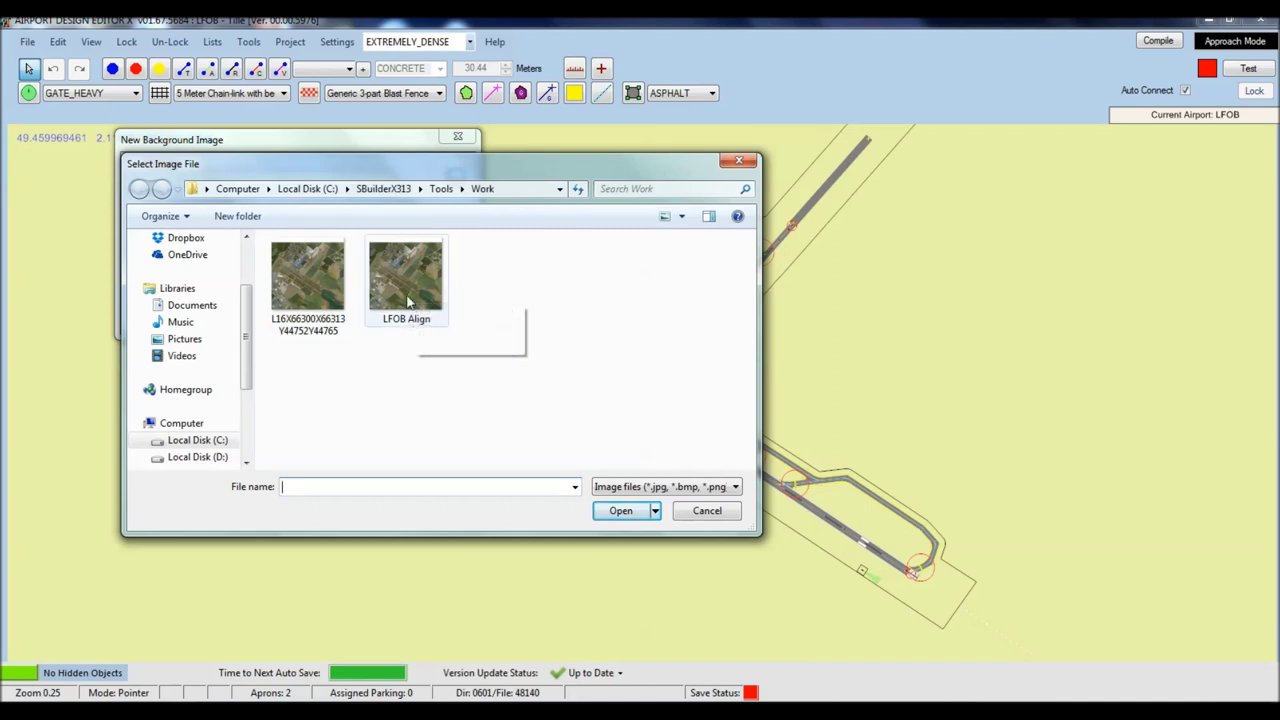
click(406, 279)
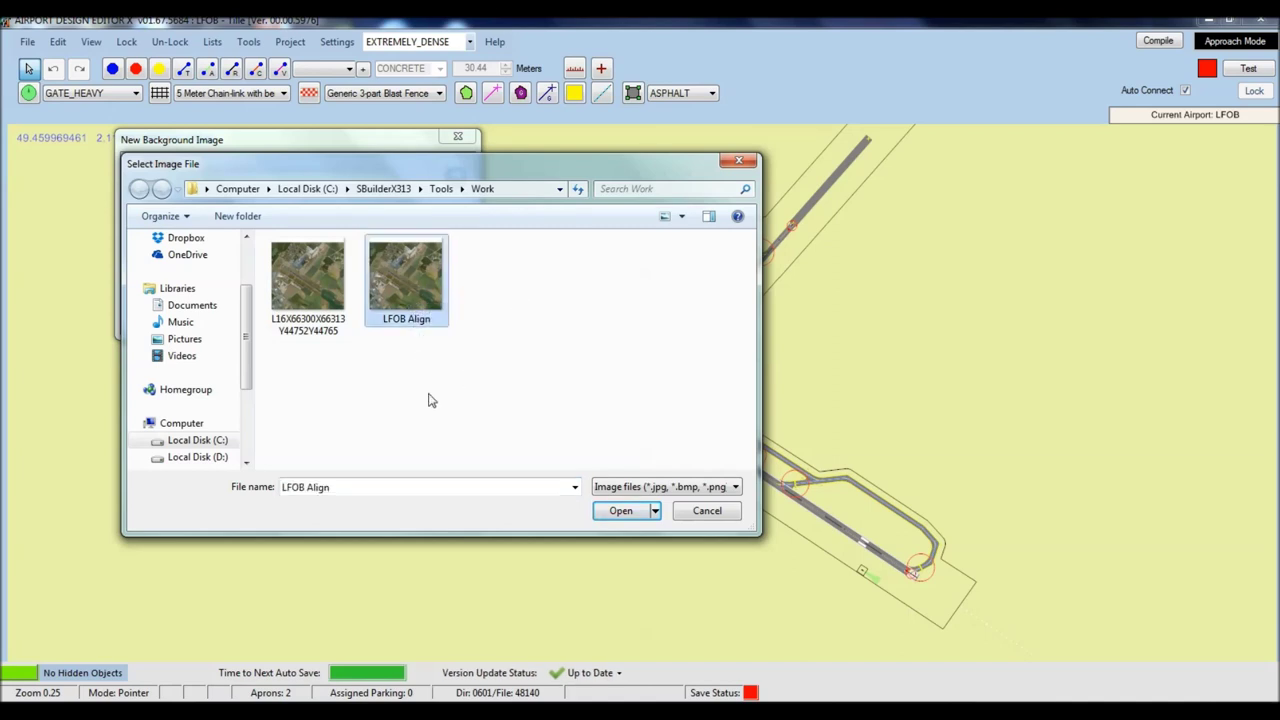
click(621, 511)
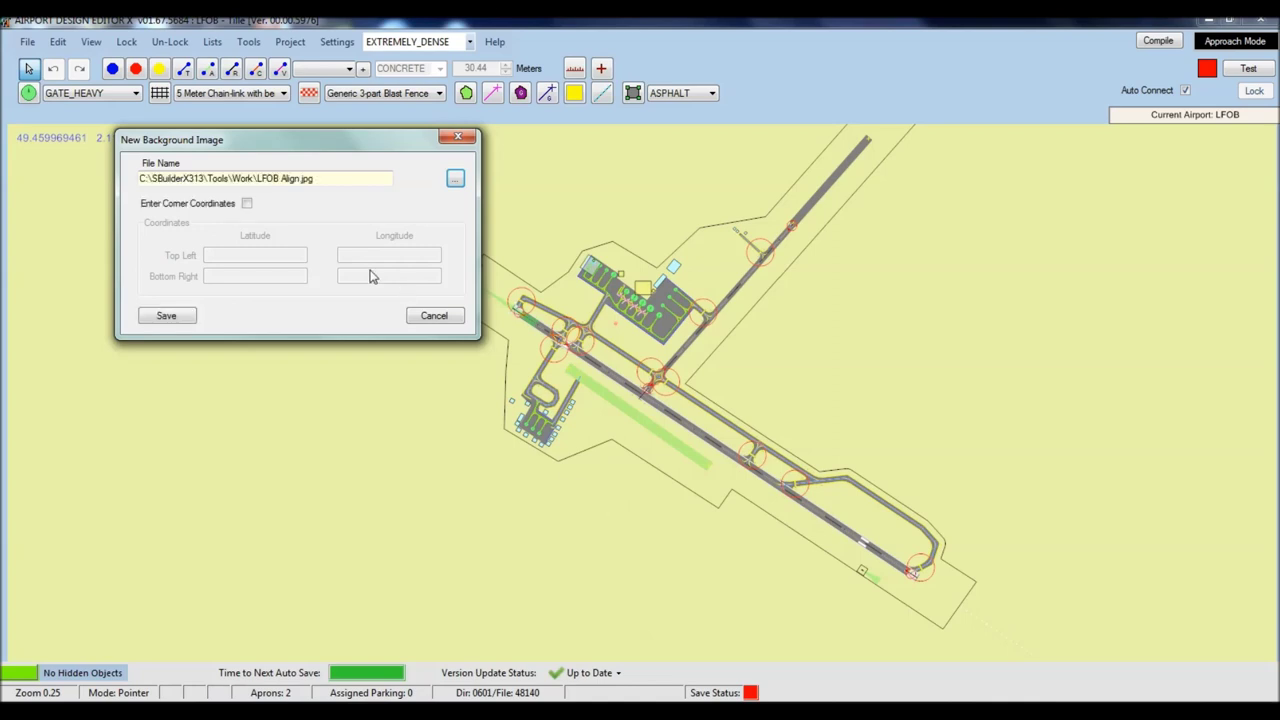
click(247, 204)
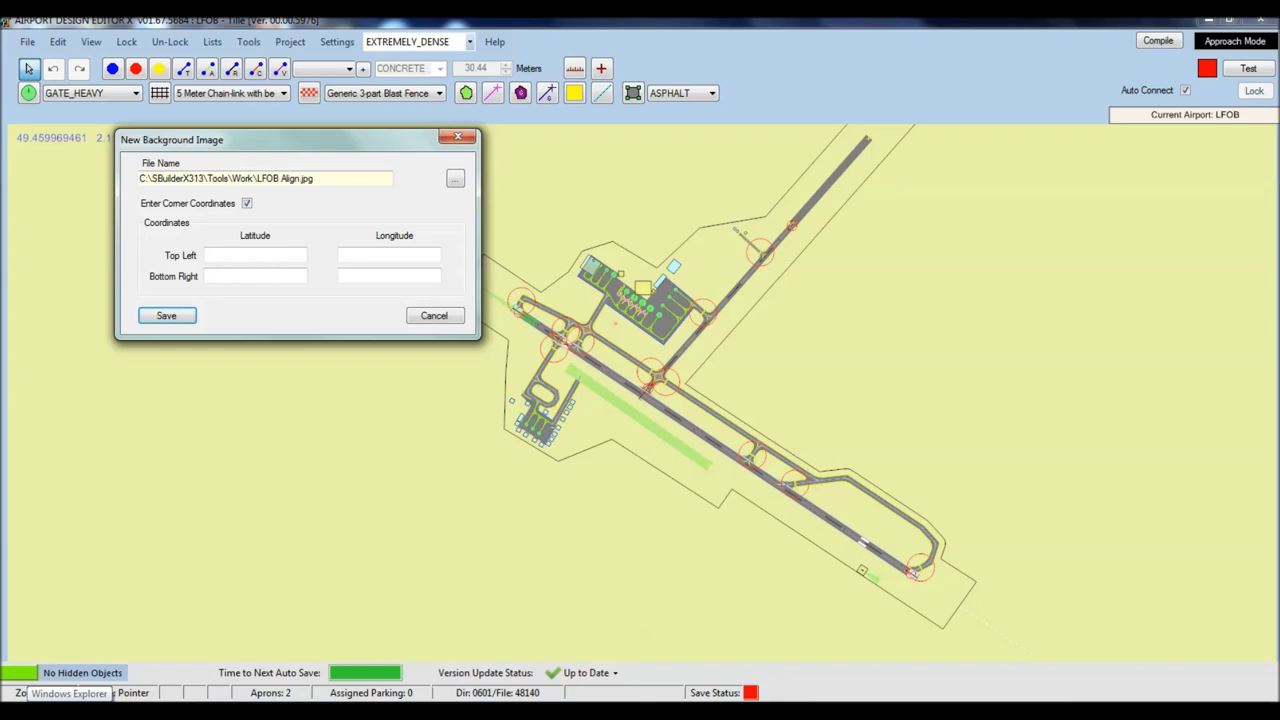
Step: Open the L16X66300X66313Y44752Y44765 text file from Work and select the North value 49.4681240673318 for copying
click(45, 712)
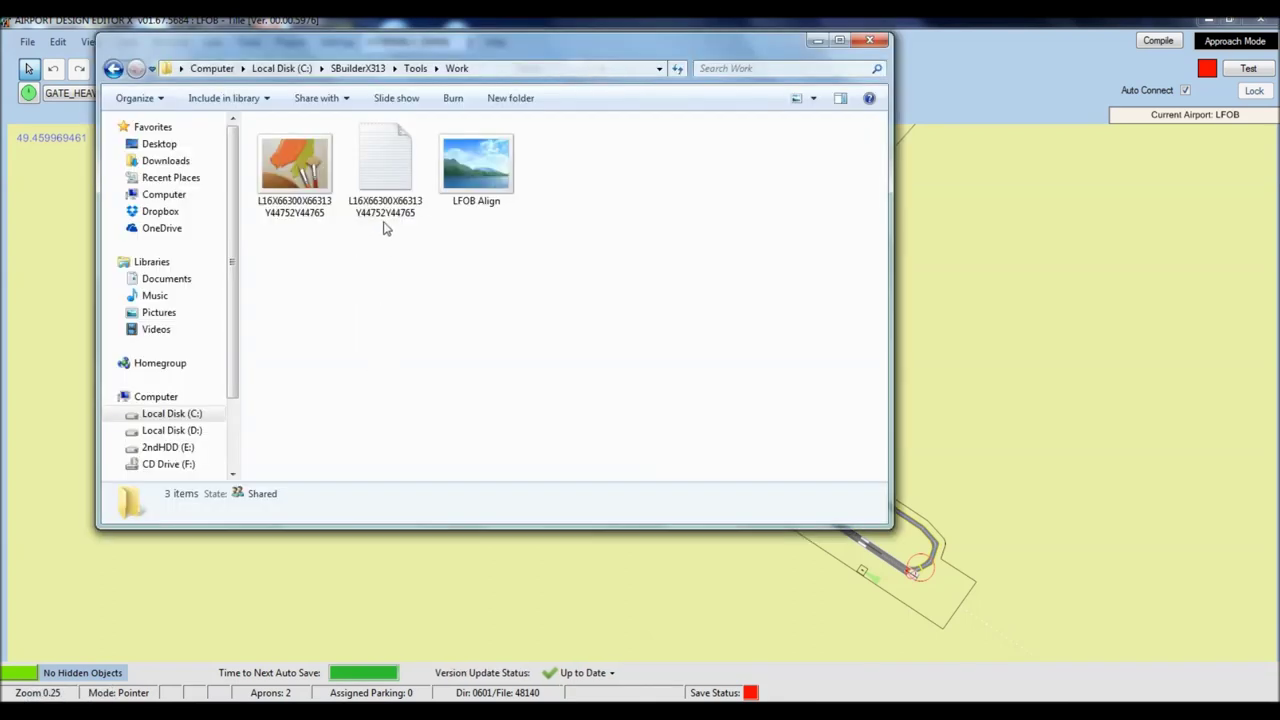
click(379, 177)
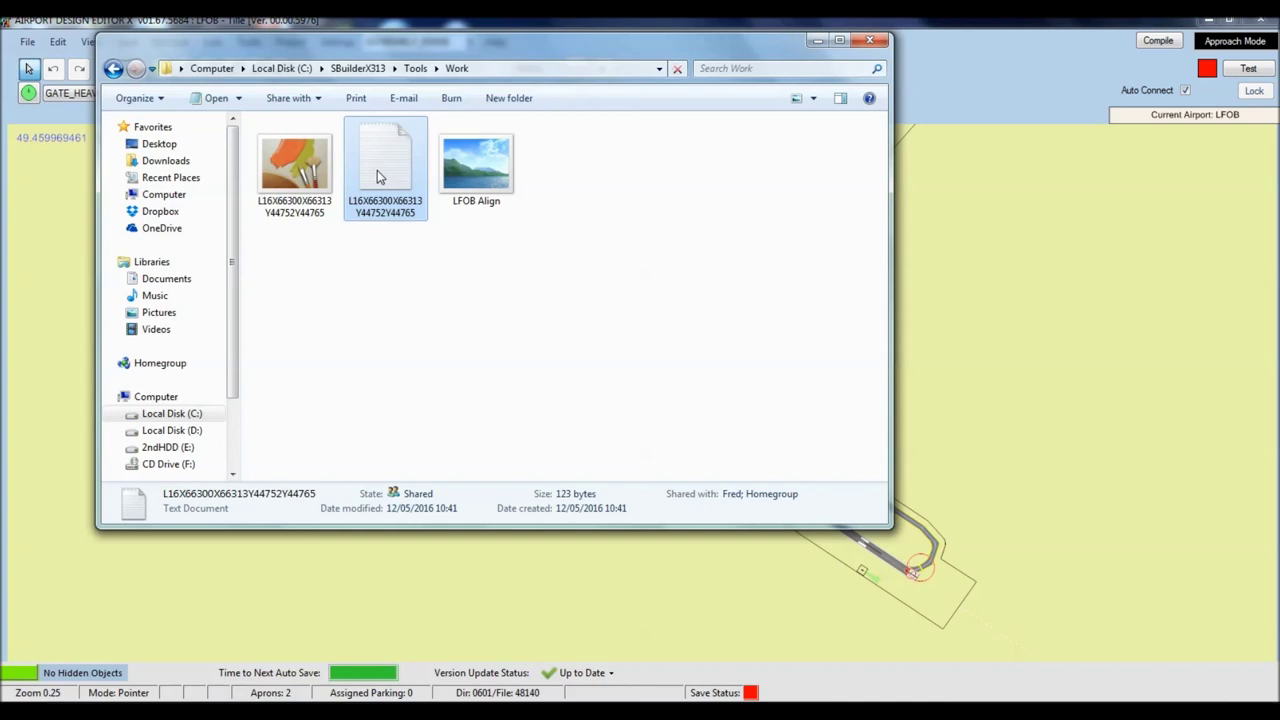
double_click(398, 177)
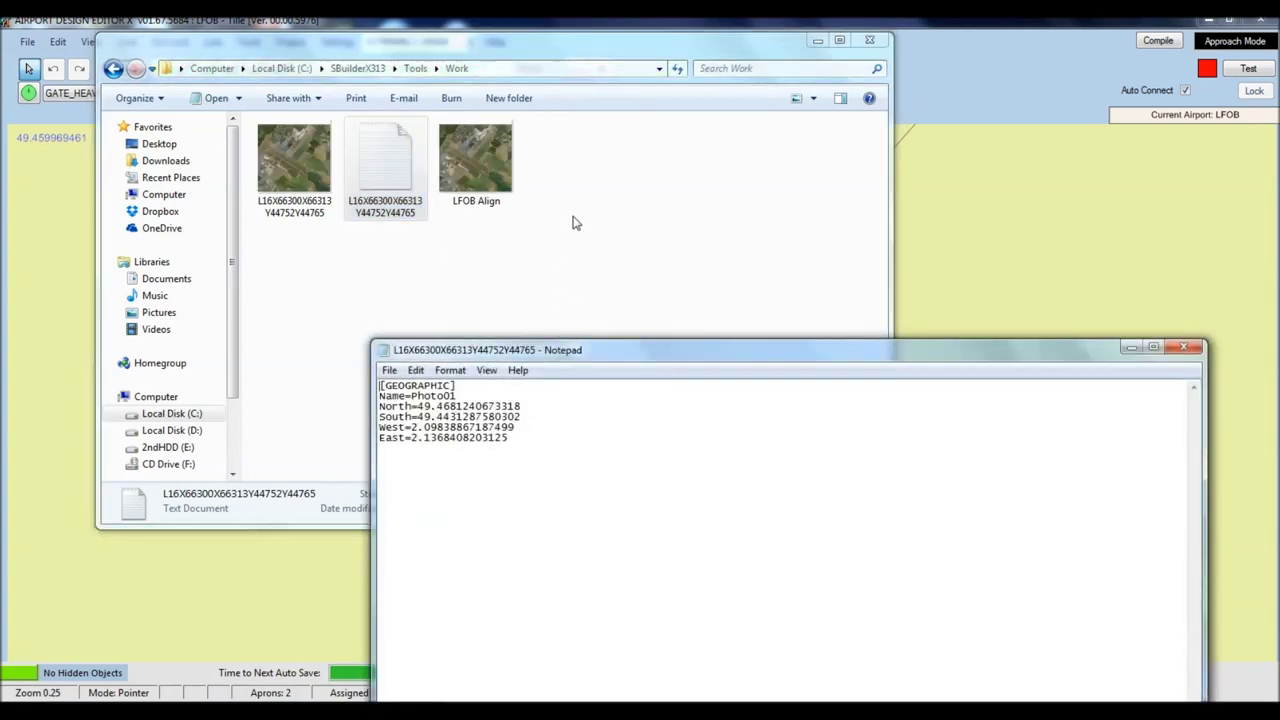
click(869, 40)
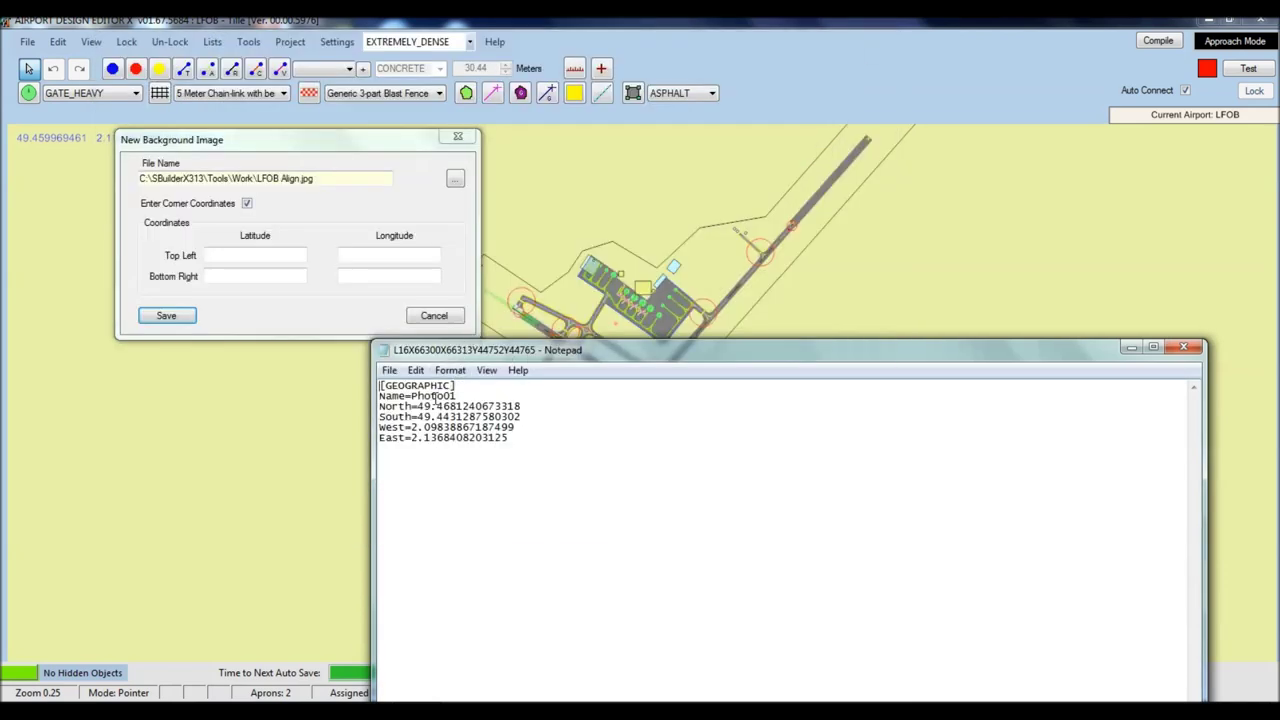
drag(416, 406, 522, 404)
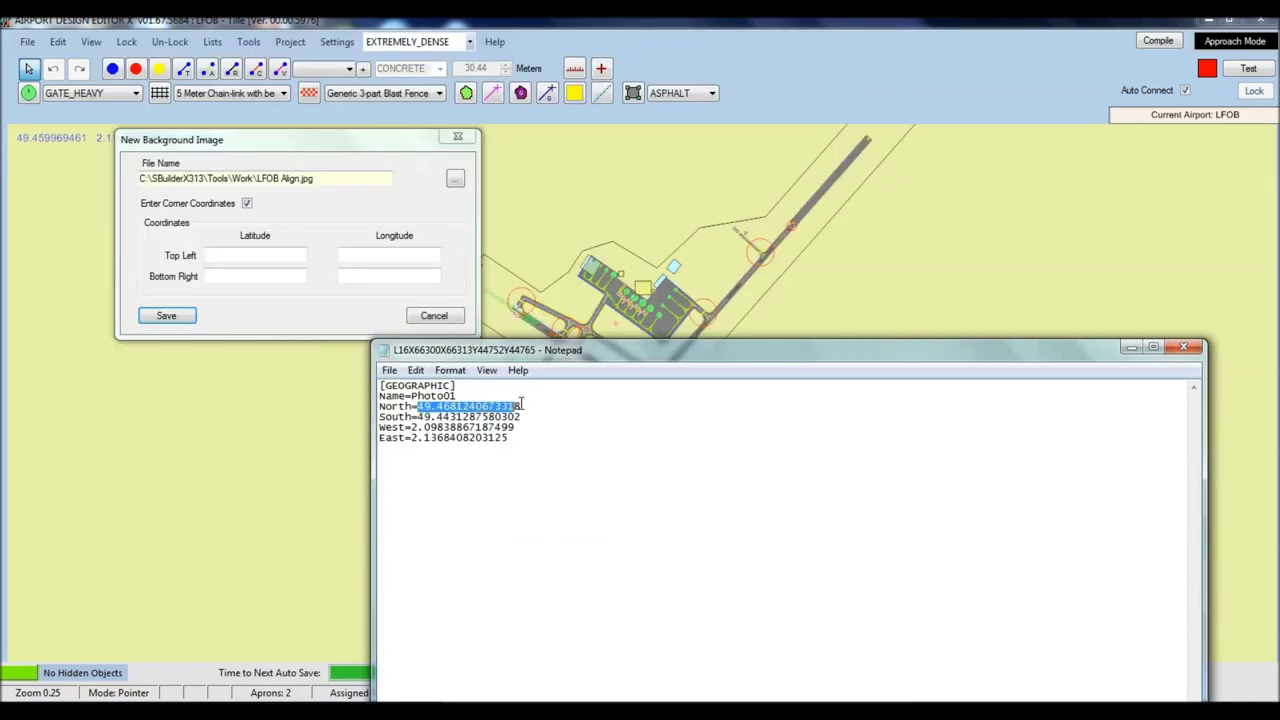
right_click(497, 403)
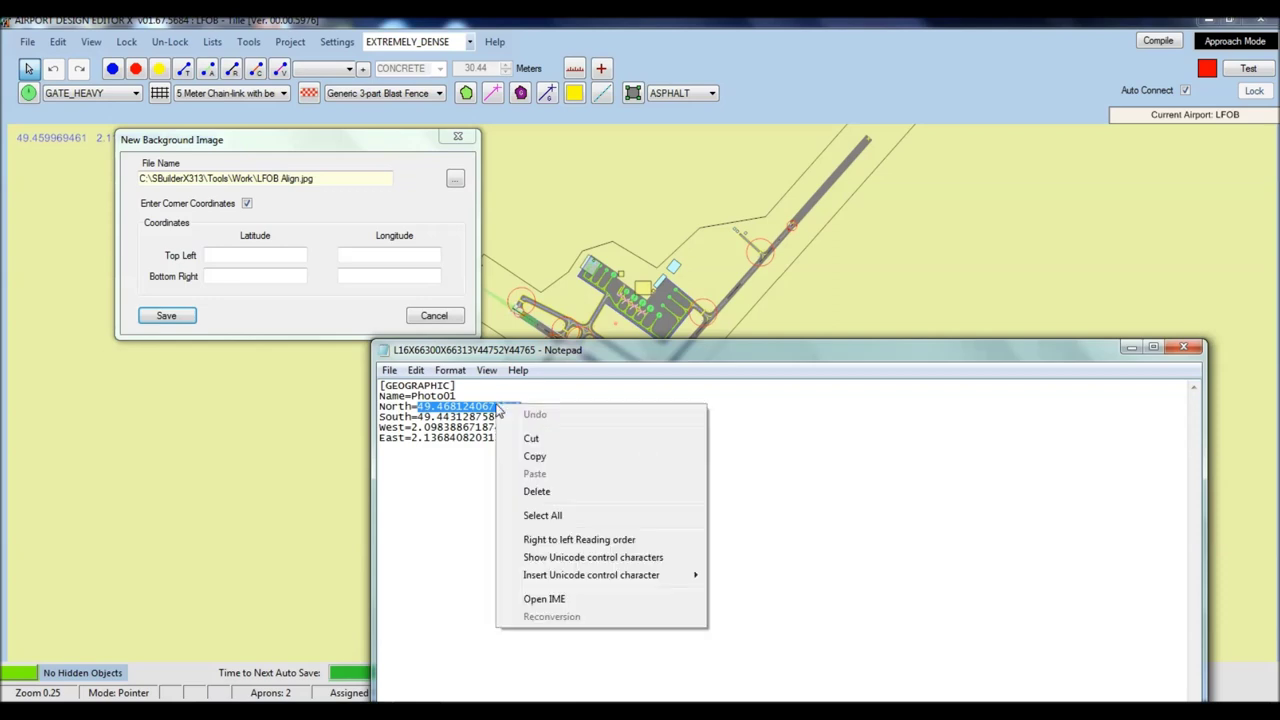